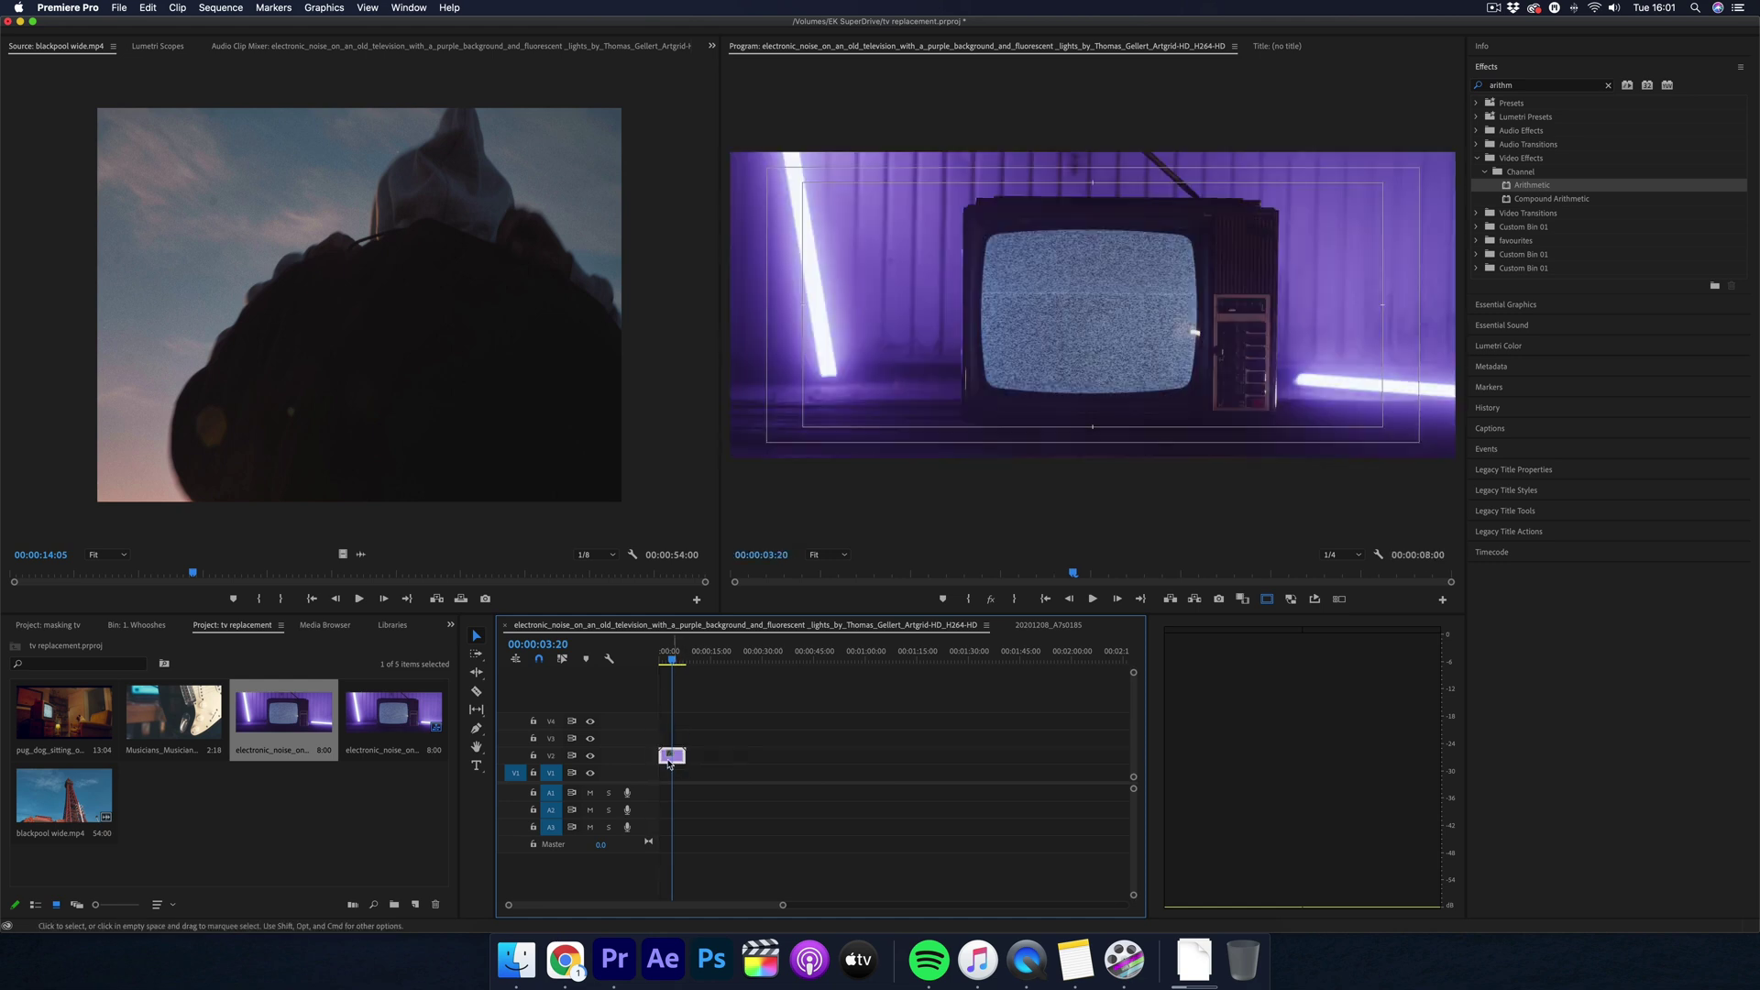
# Draw an opacity mask on the television clip around the TV screen with the Pen tool and invert it
pyautogui.click(712, 46)
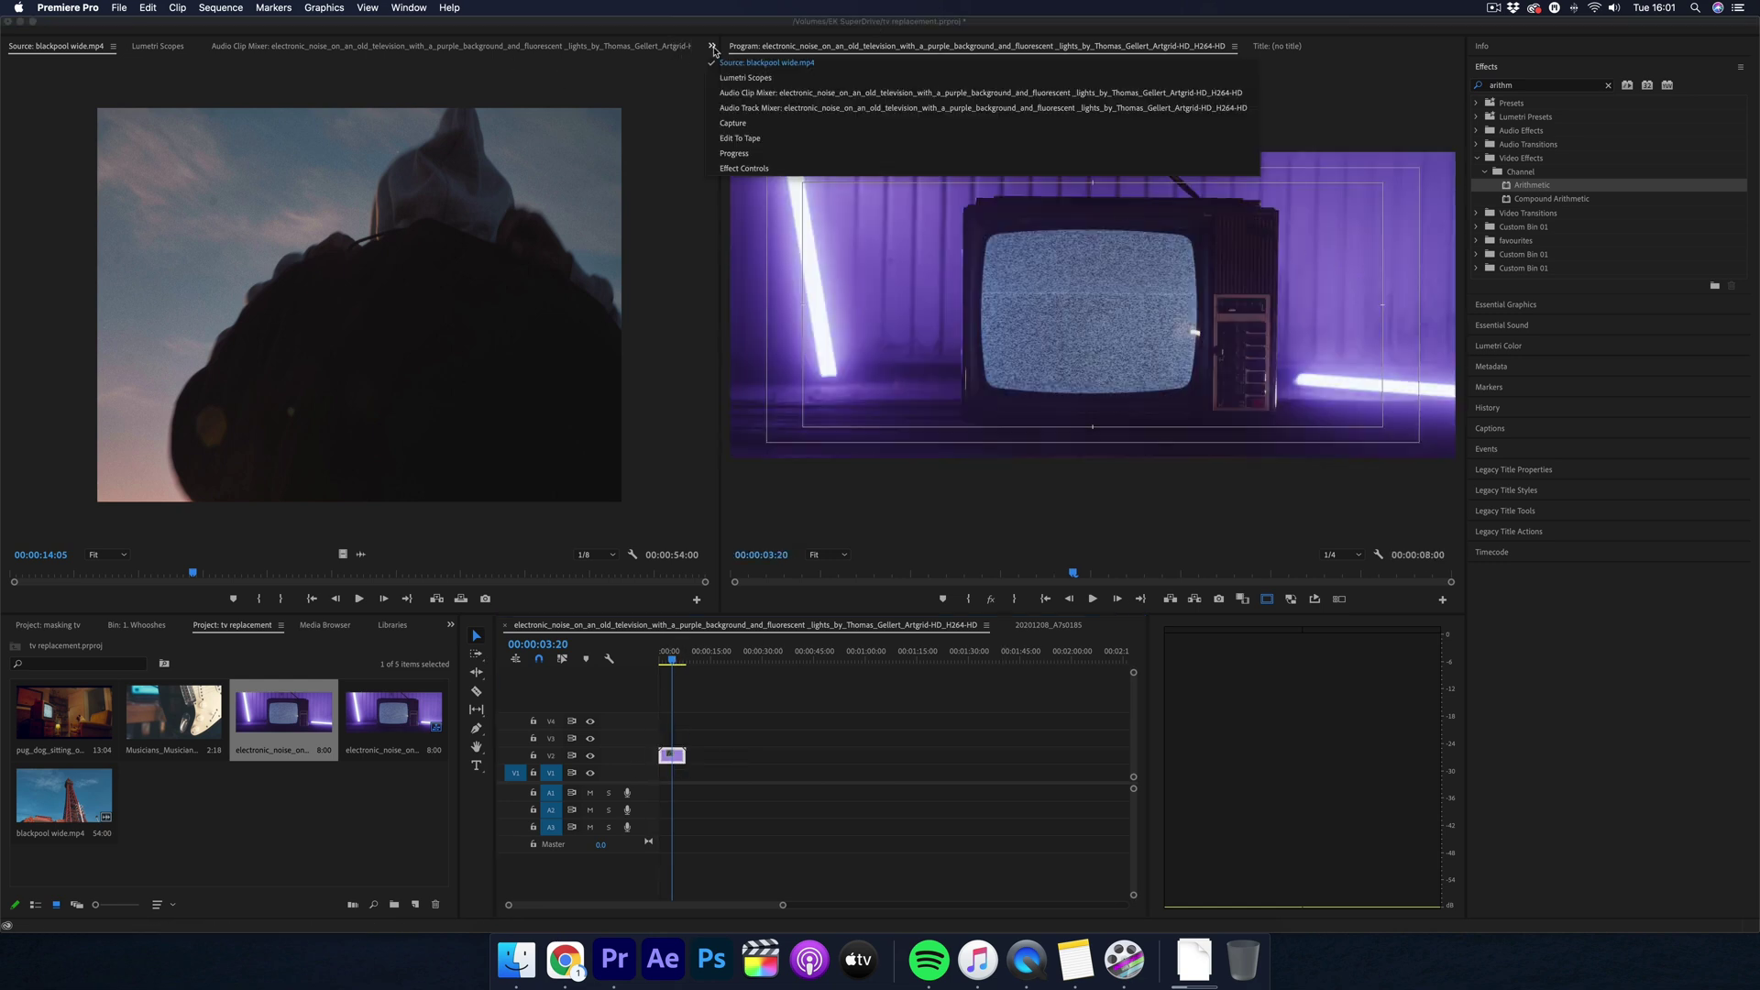
pyautogui.click(750, 169)
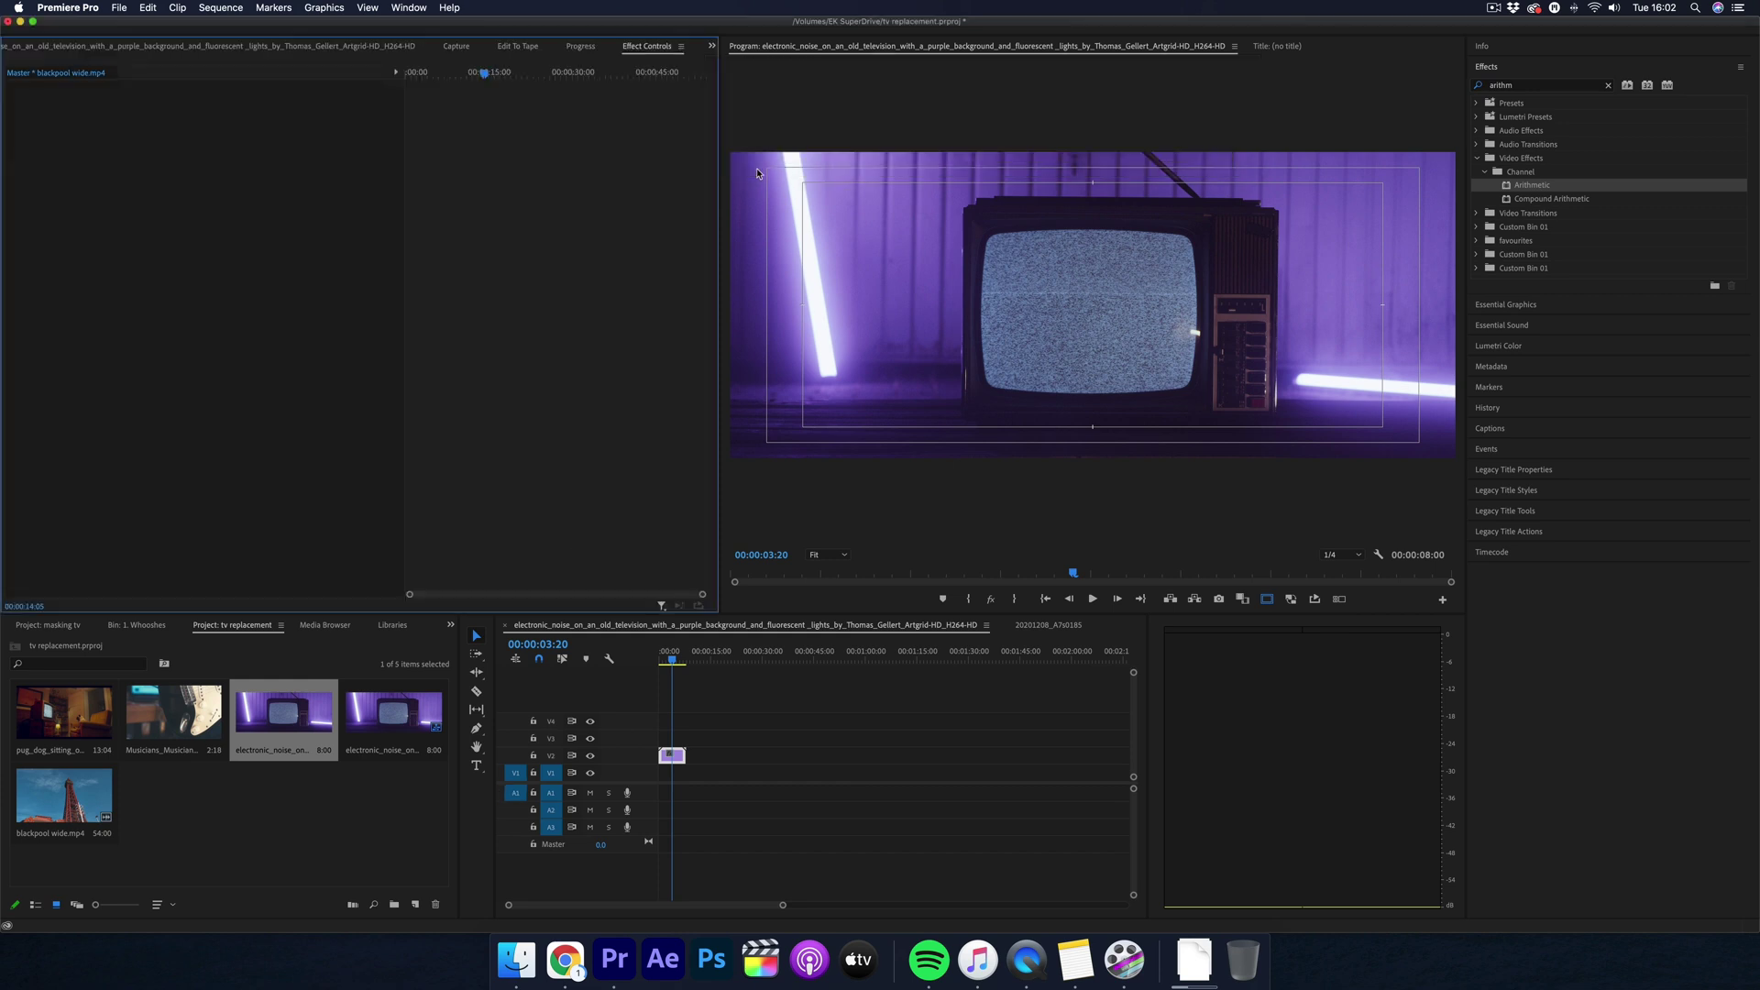
pyautogui.click(672, 754)
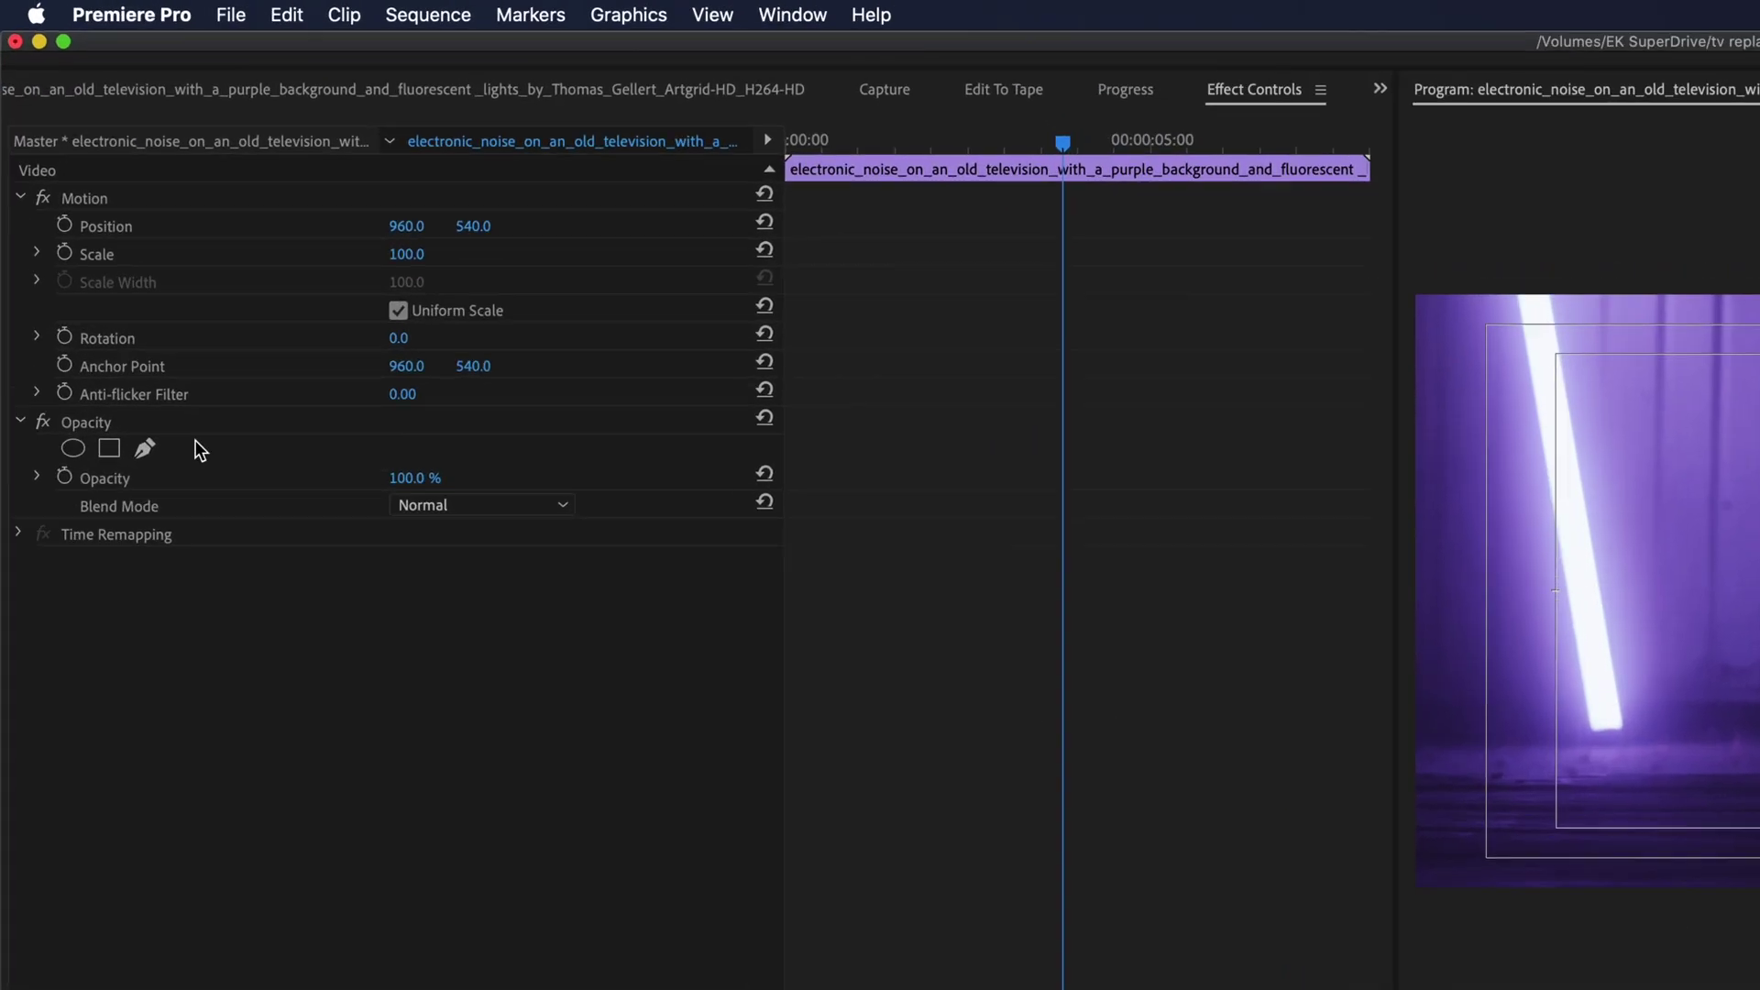
pyautogui.click(144, 449)
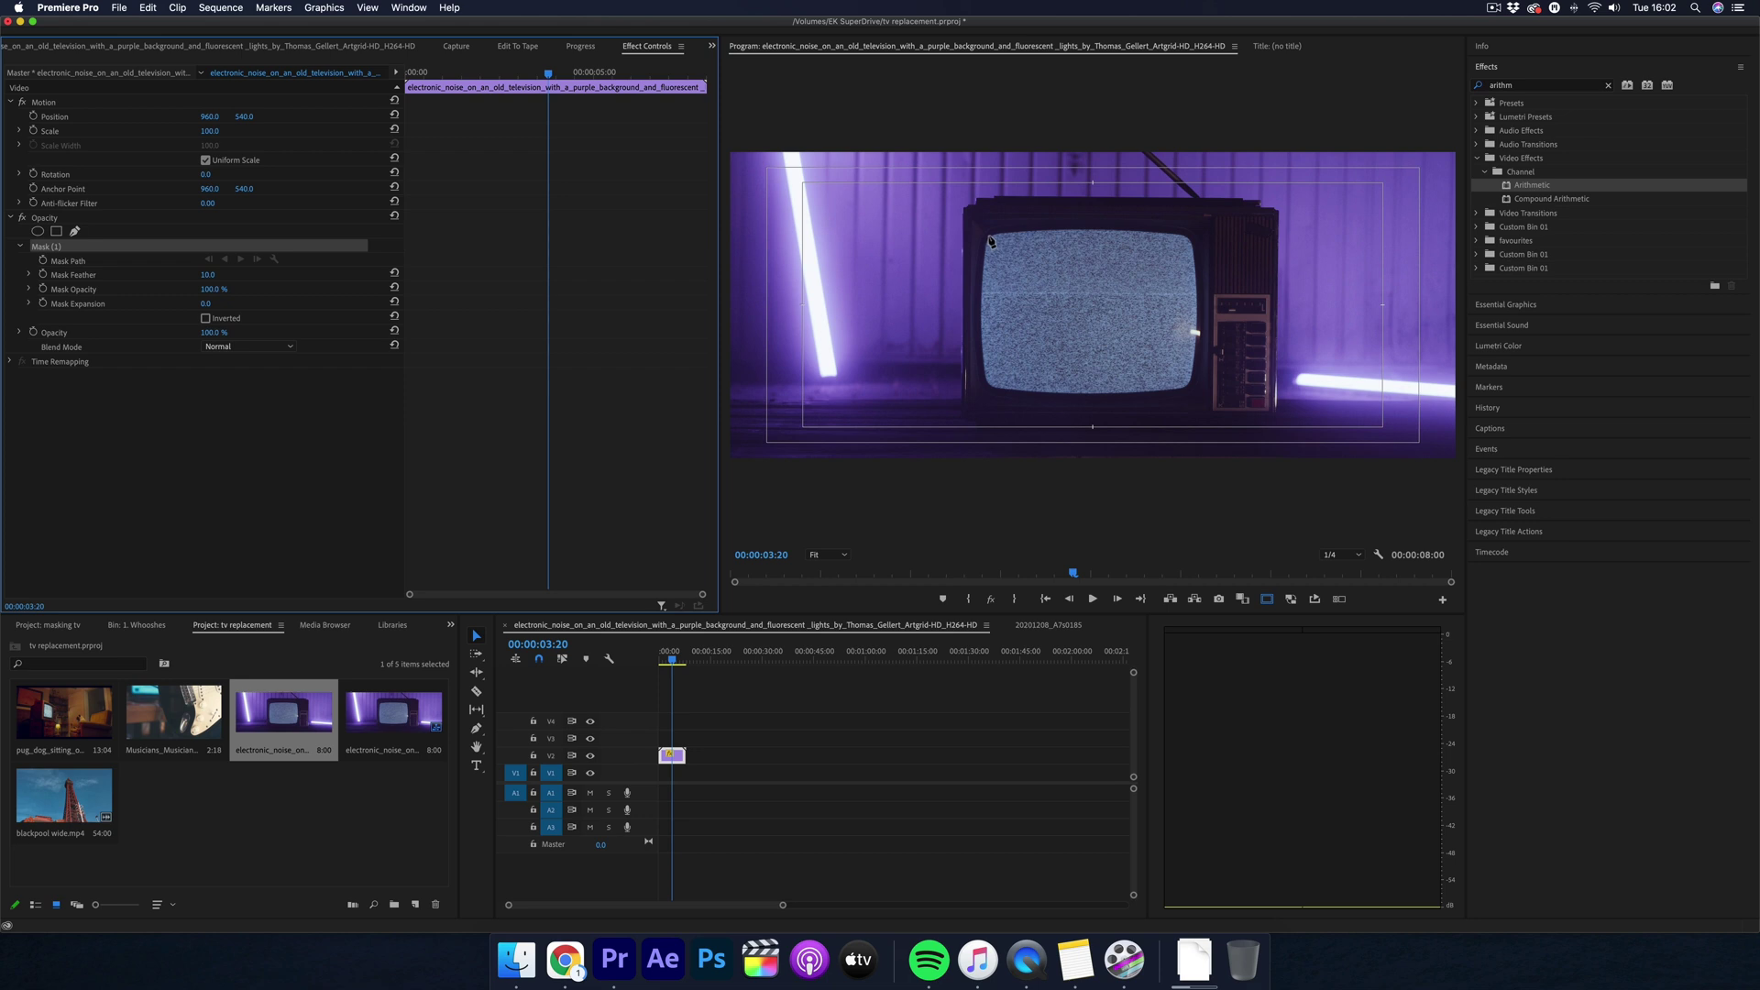
pyautogui.click(991, 241)
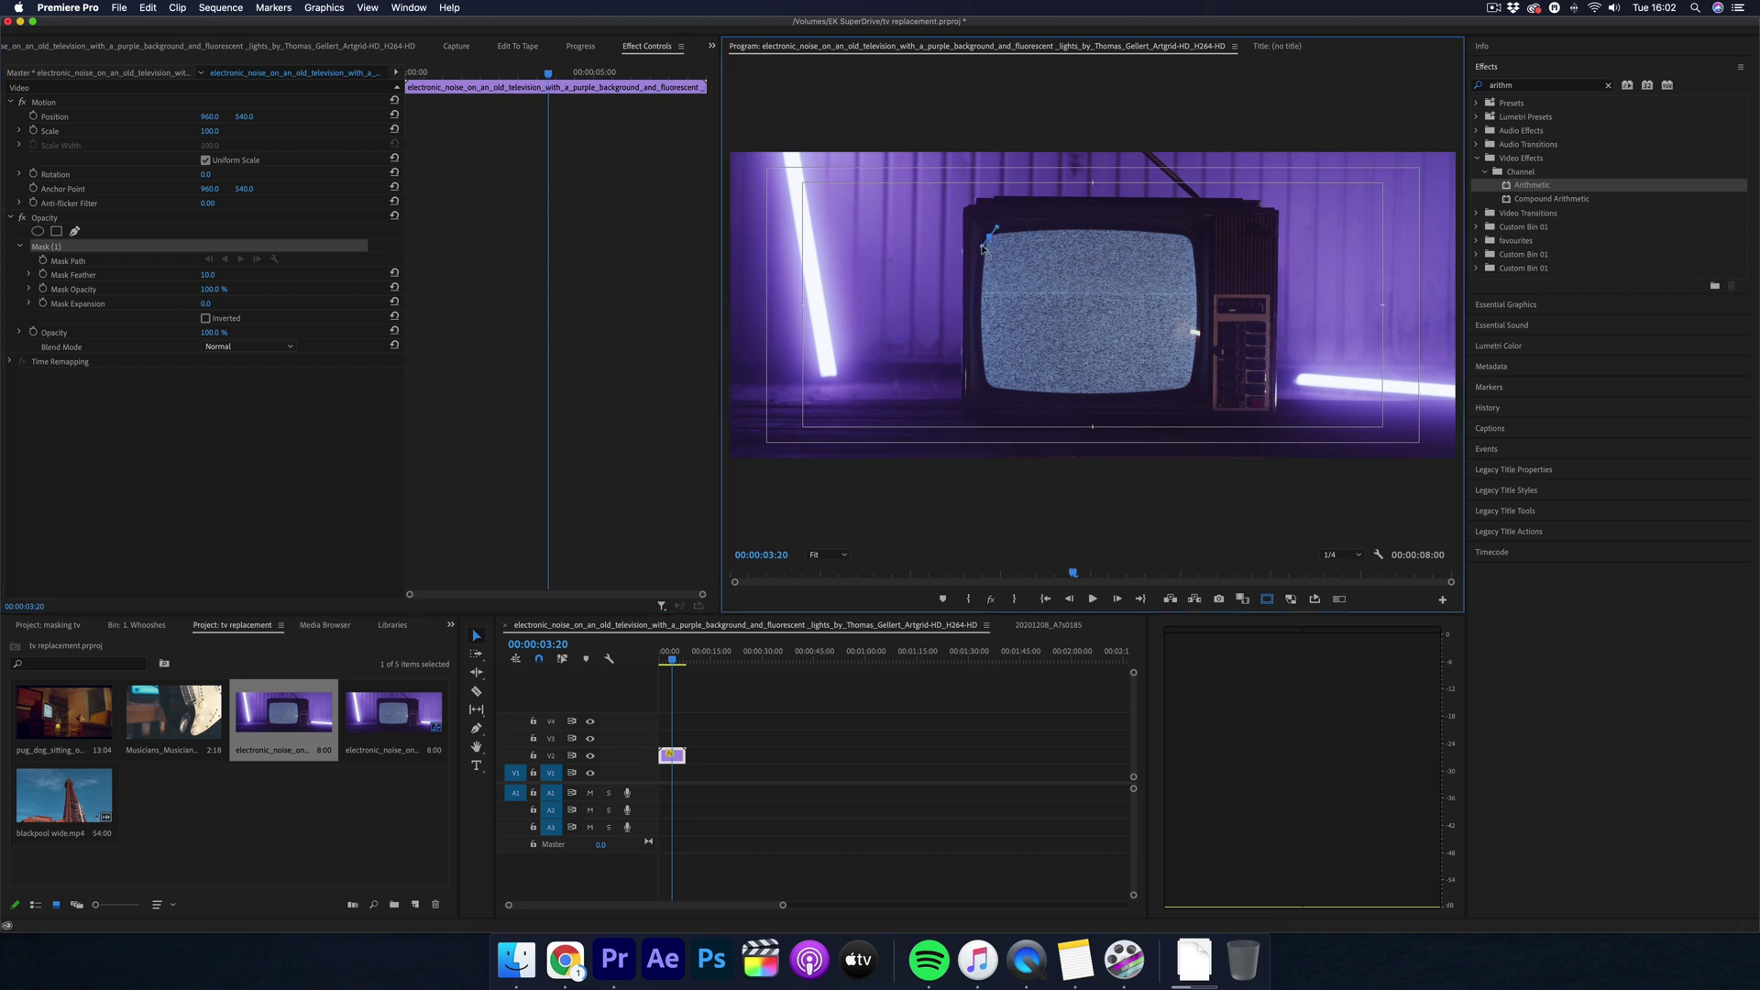
pyautogui.moveTo(982, 263); pyautogui.dragTo(988, 271)
pyautogui.moveTo(996, 389); pyautogui.dragTo(992, 401)
pyautogui.moveTo(1195, 373); pyautogui.dragTo(1179, 394)
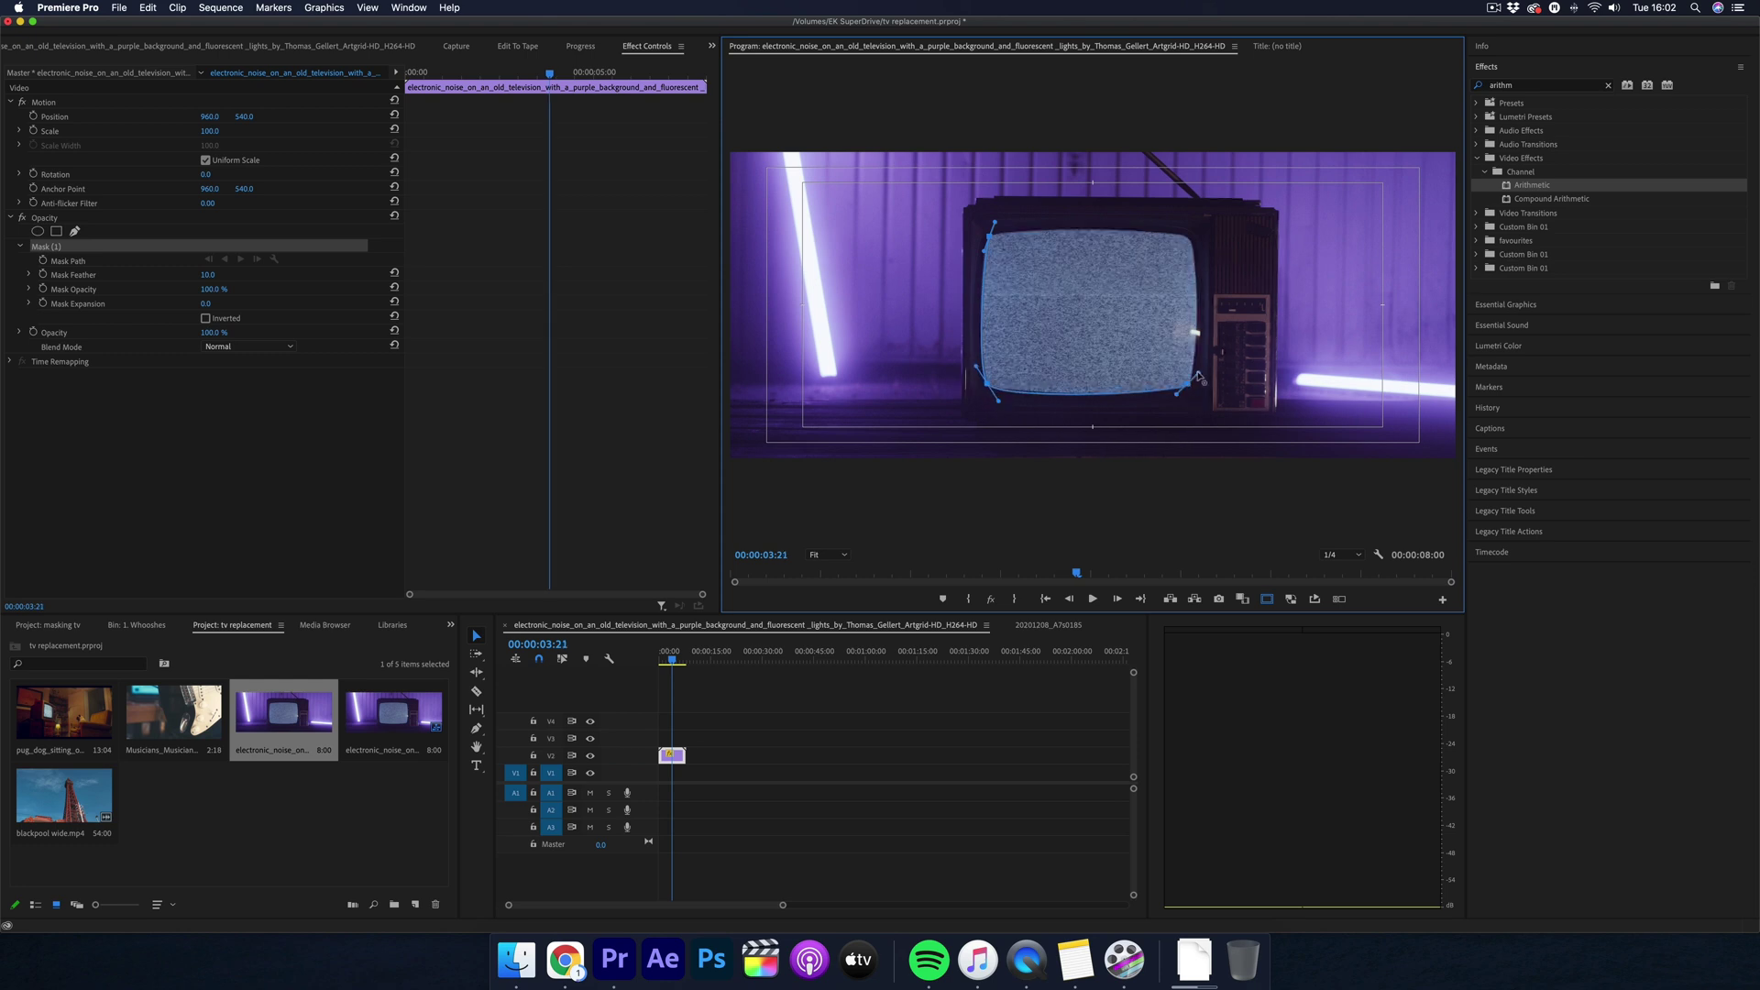
pyautogui.moveTo(990, 240); pyautogui.dragTo(979, 255)
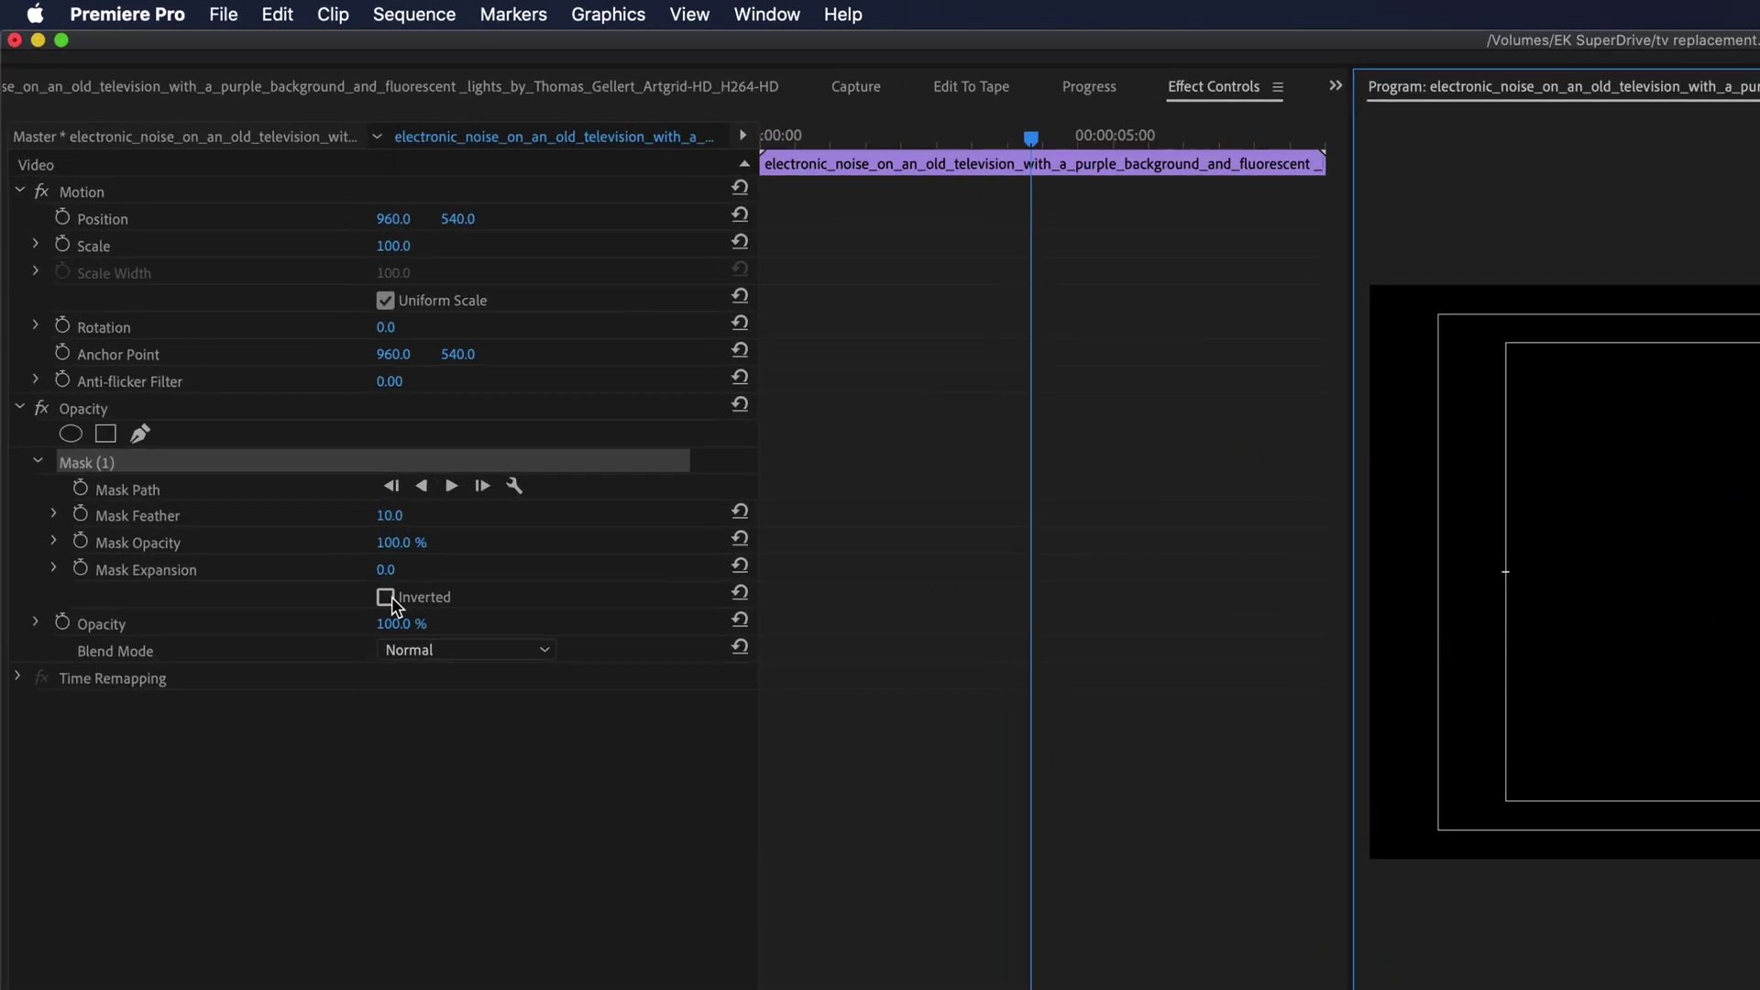
pyautogui.click(206, 318)
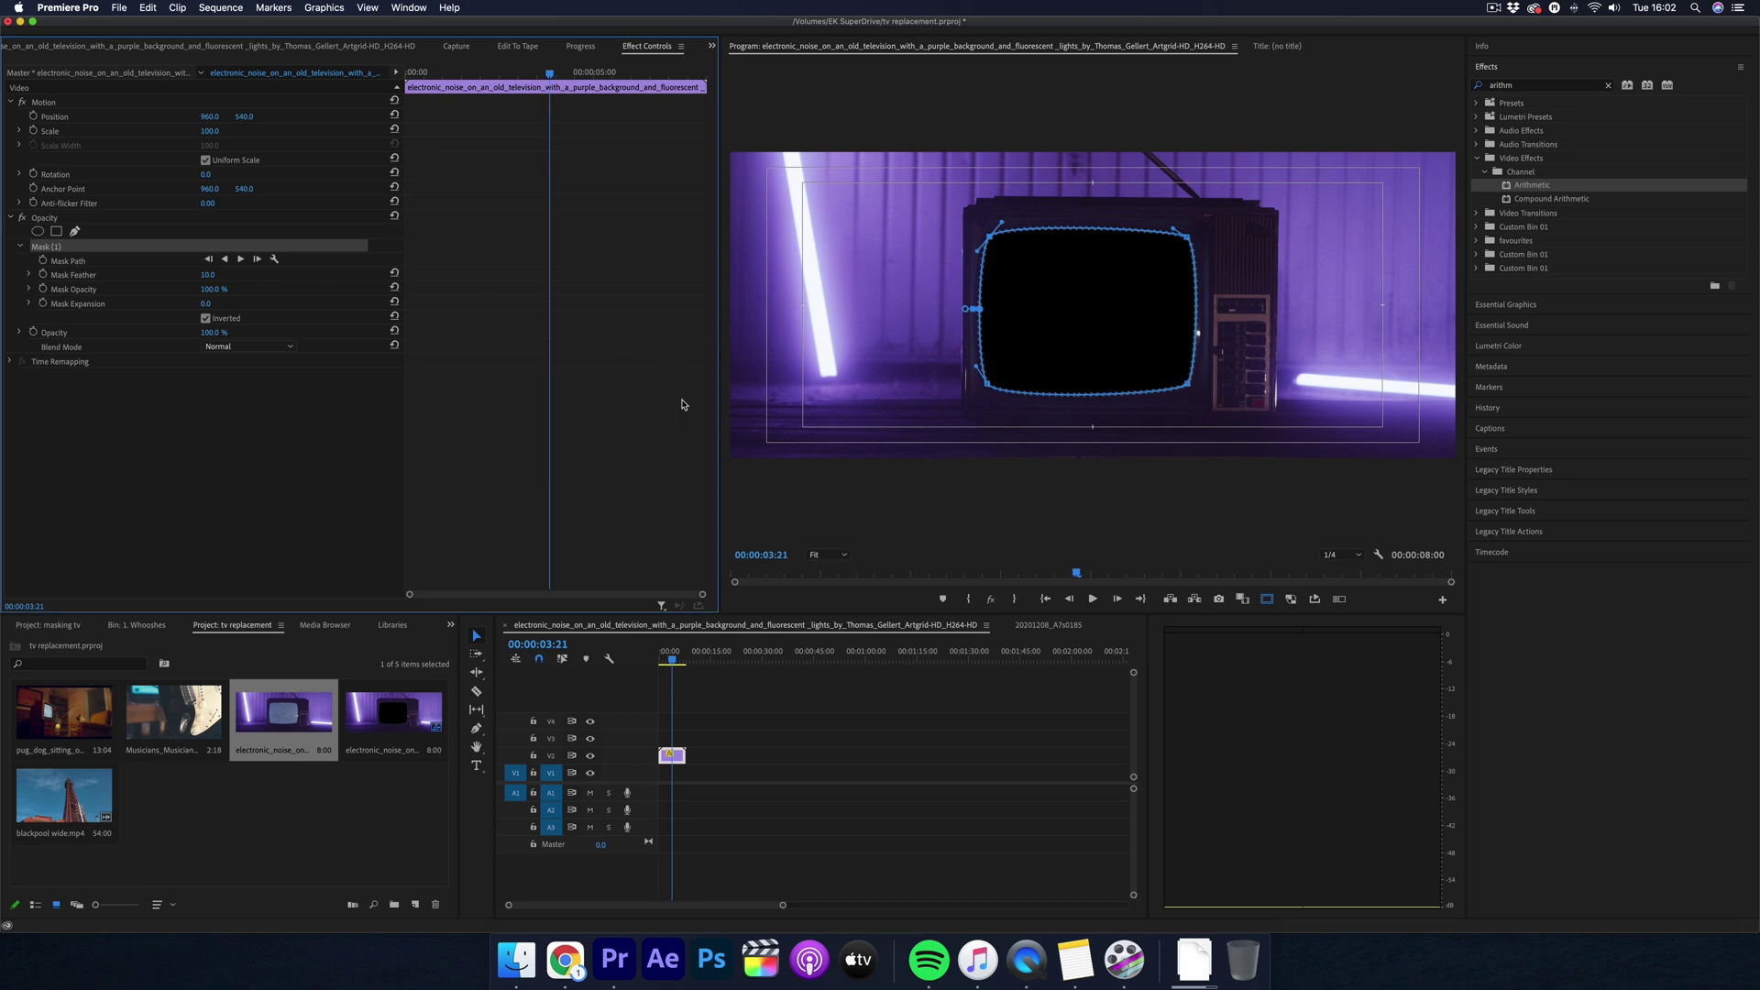
# Place blackpool wide.mp4 on track V1 beneath the television clip and set its scale to 30
pyautogui.moveTo(95, 809); pyautogui.dragTo(668, 787)
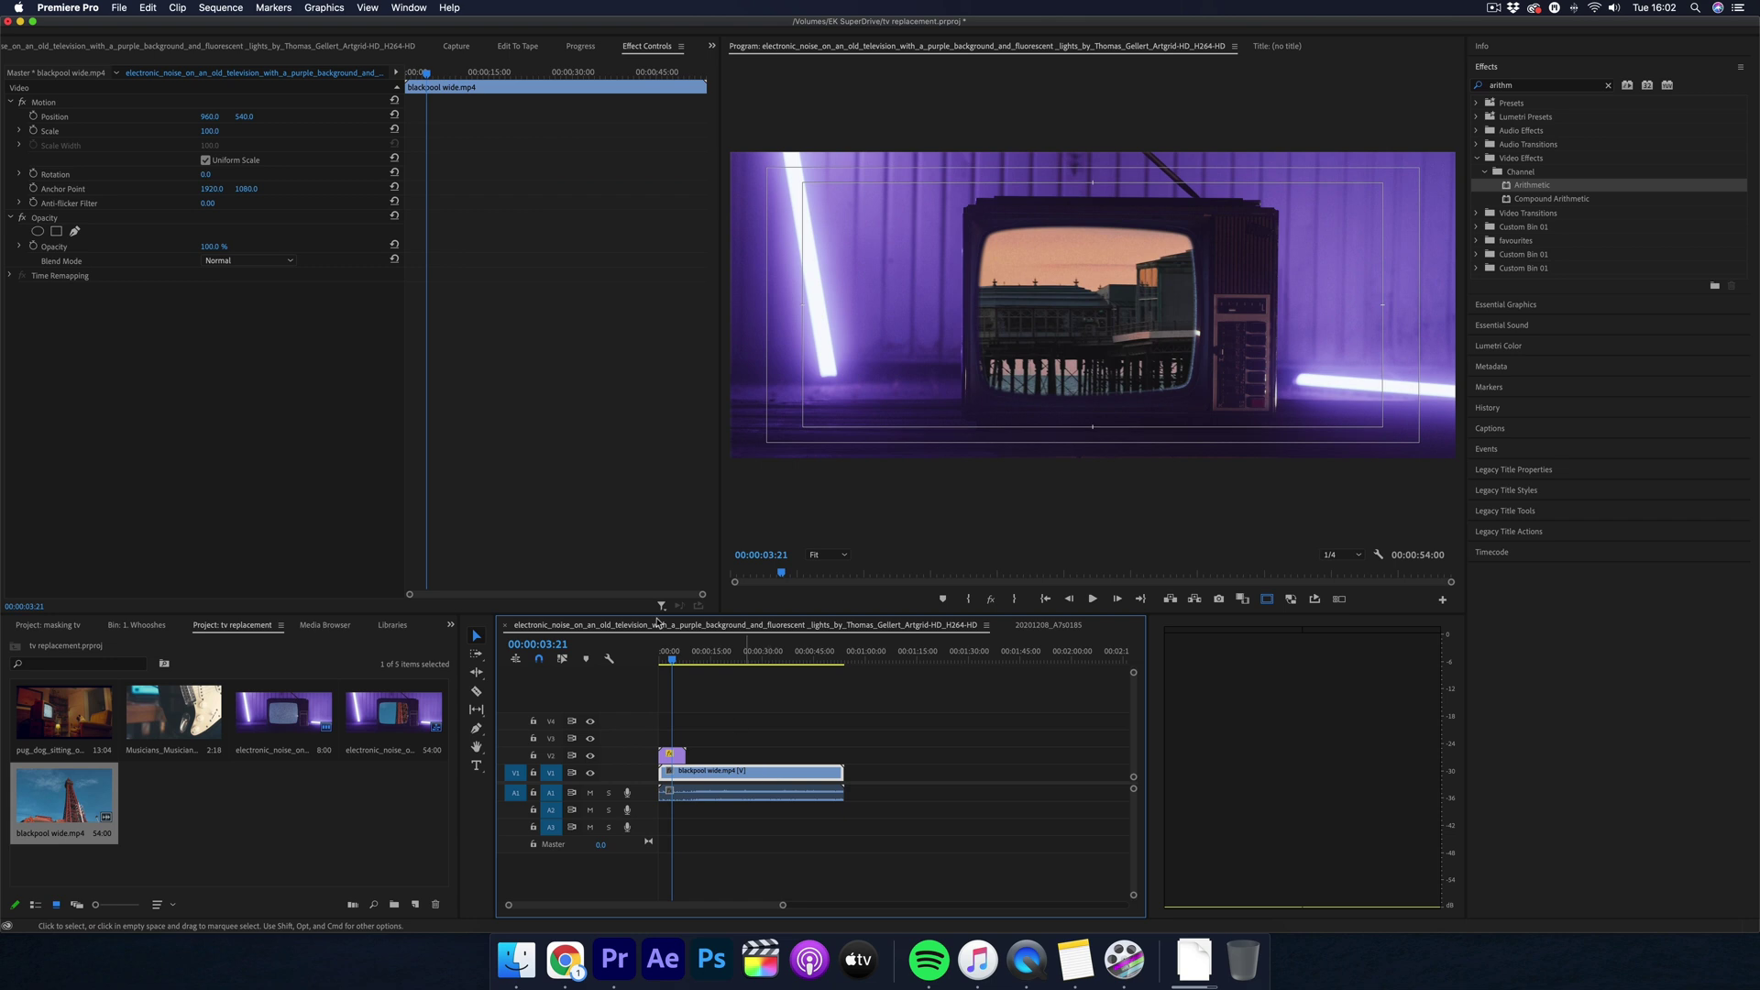
pyautogui.click(768, 780)
pyautogui.moveTo(208, 131)
pyautogui.mouseDown()
pyautogui.moveTo(183, 131)
pyautogui.moveTo(197, 131)
pyautogui.mouseUp()
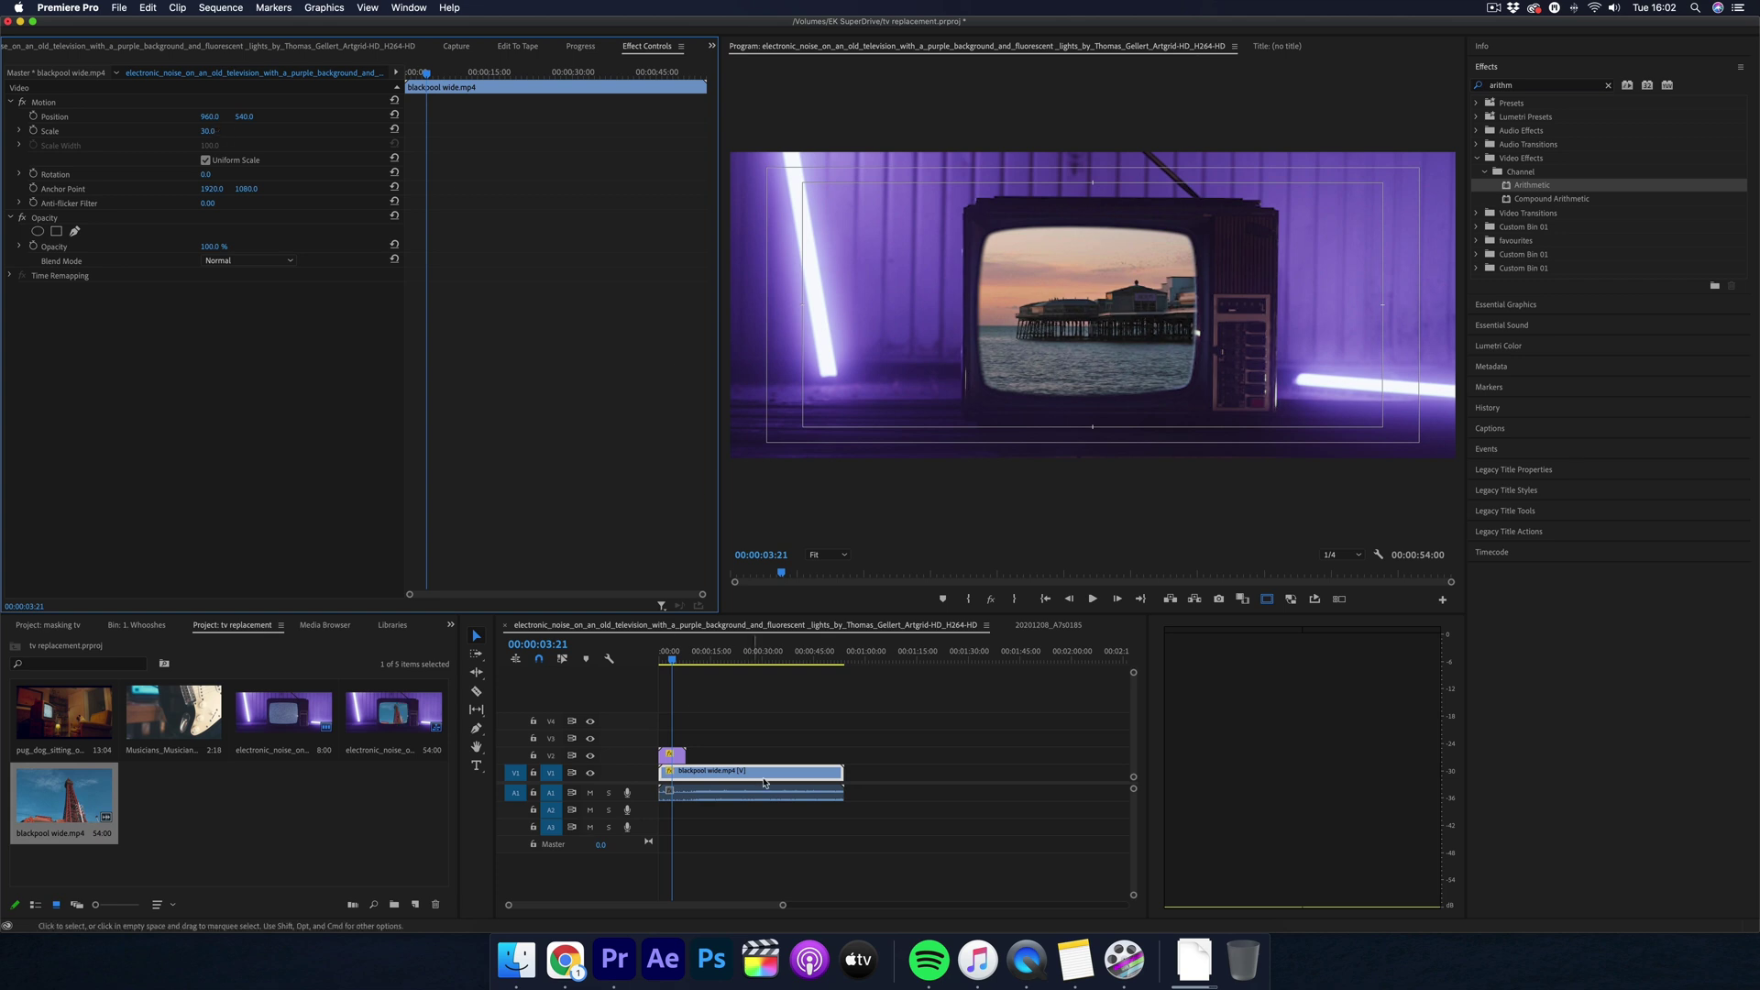
# Refine the television clip's mask along the screen's right edge and set the mask feather to 3
pyautogui.click(675, 757)
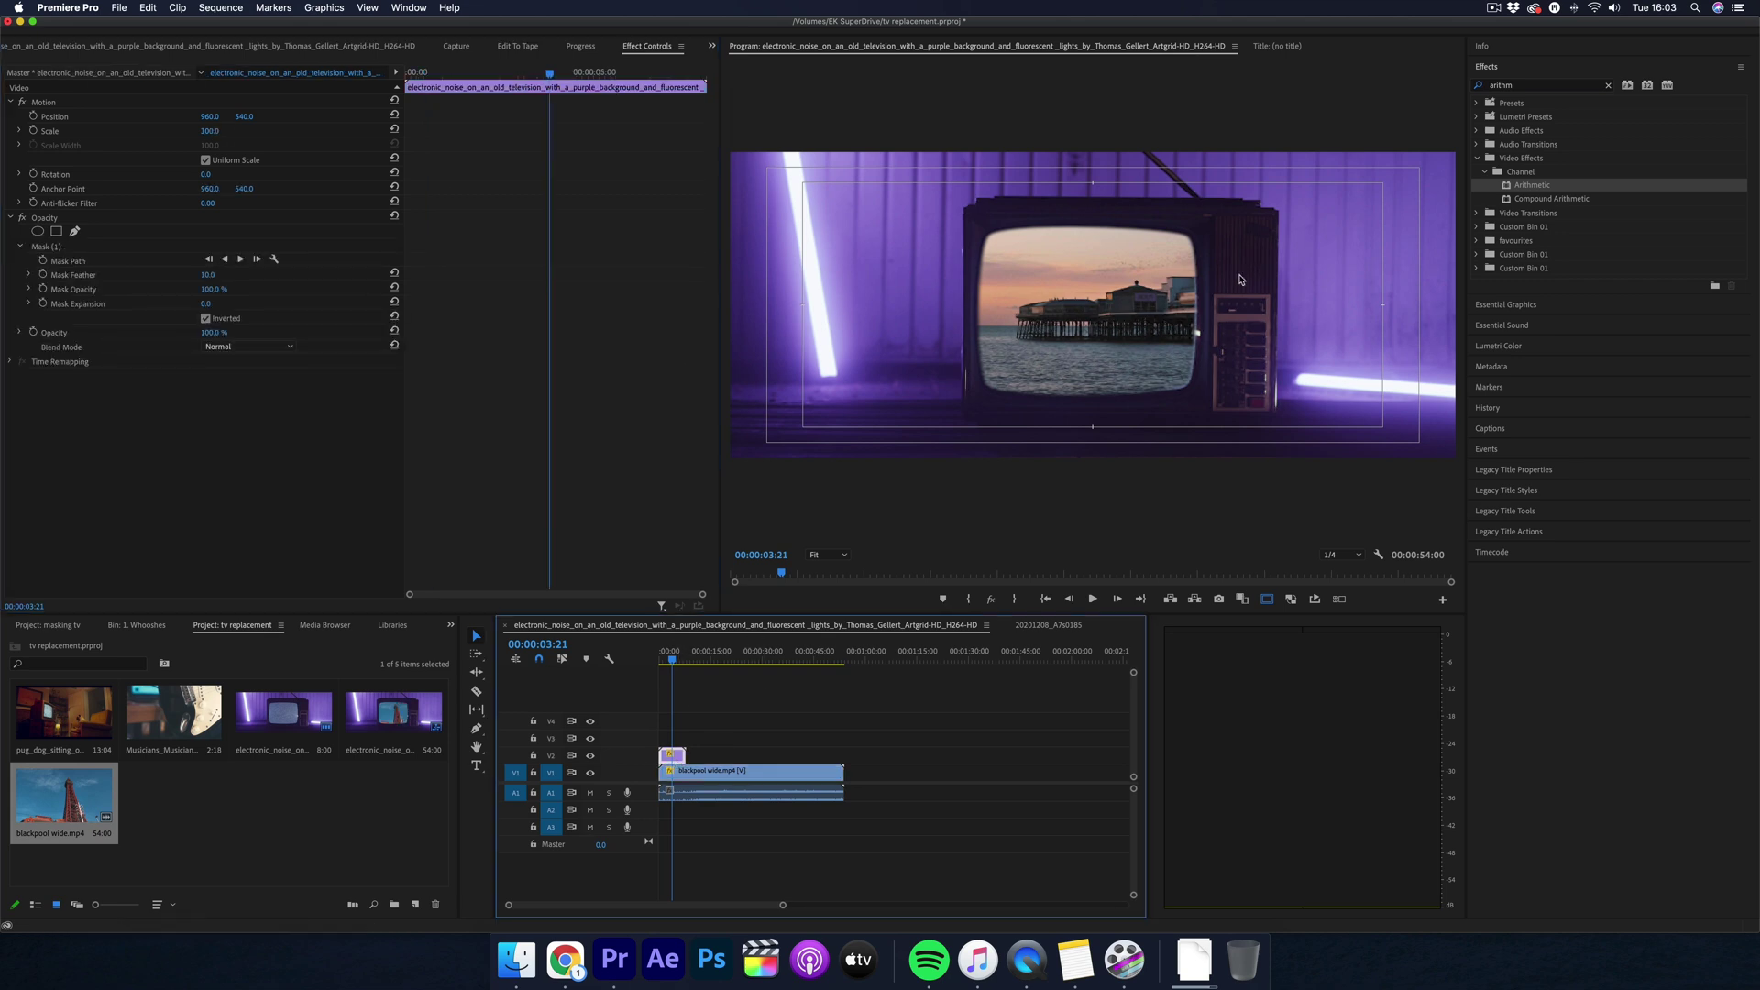
pyautogui.click(55, 246)
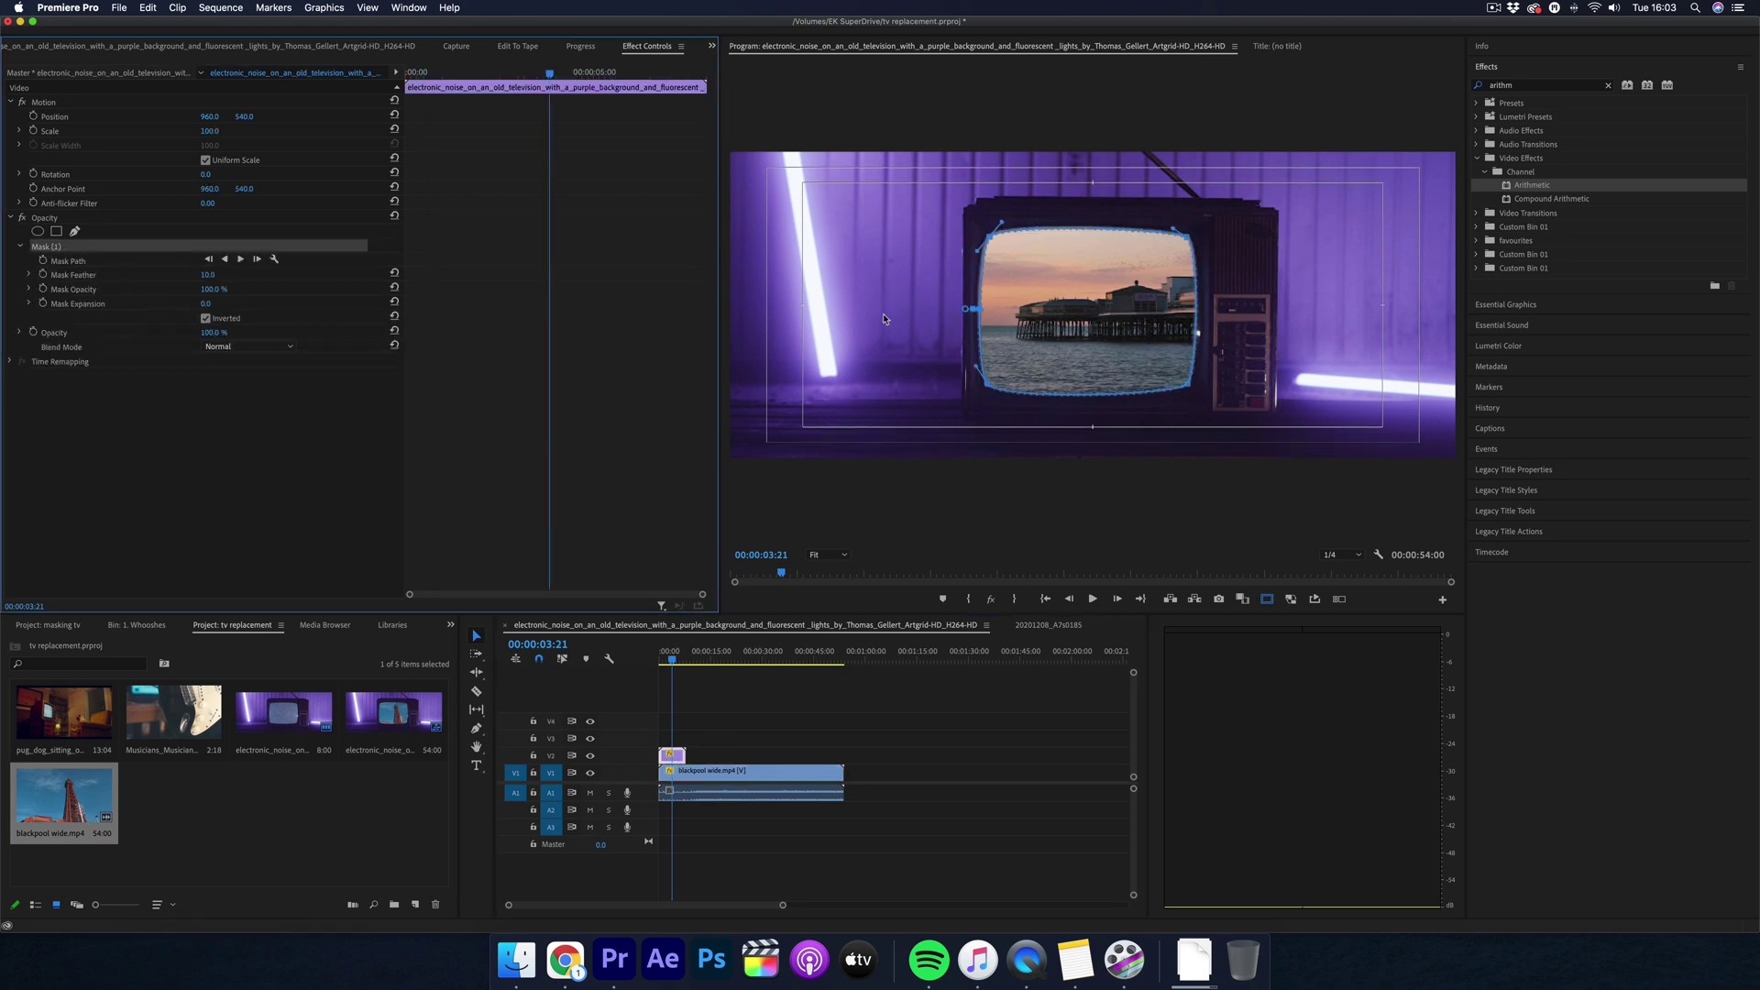
pyautogui.click(1197, 330)
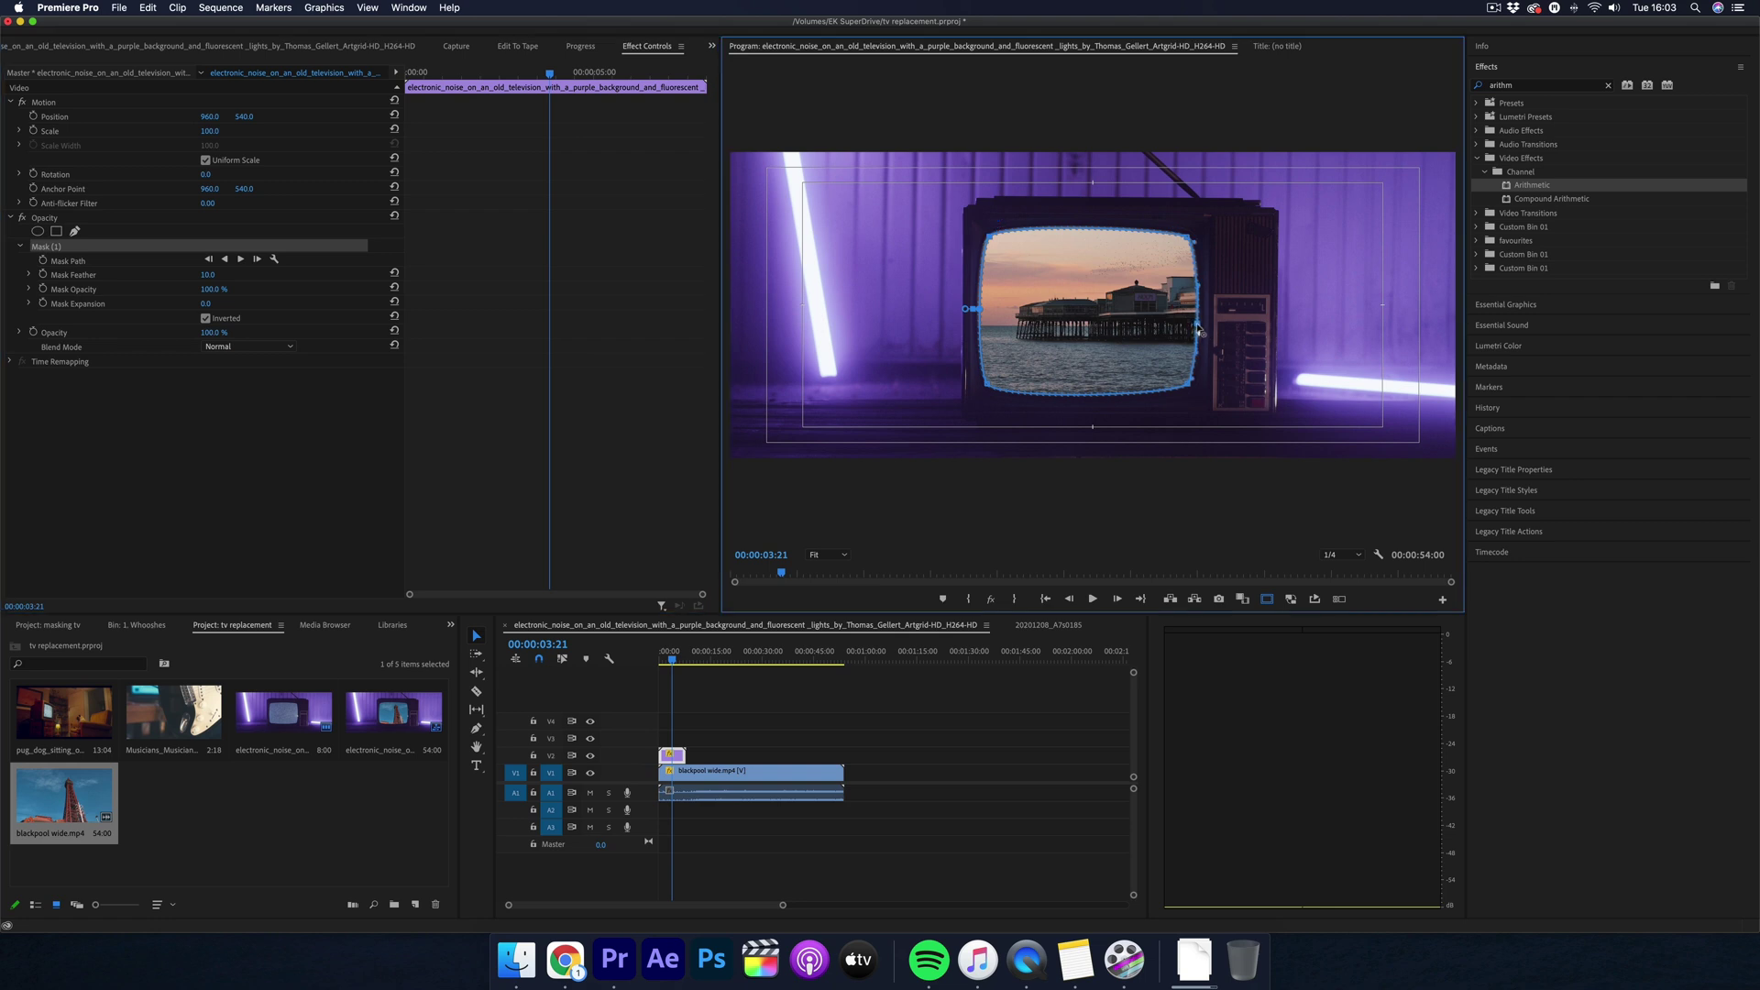
# Duplicate the masked television clip onto track V3 and delete the mask from the copy
pyautogui.click(680, 757)
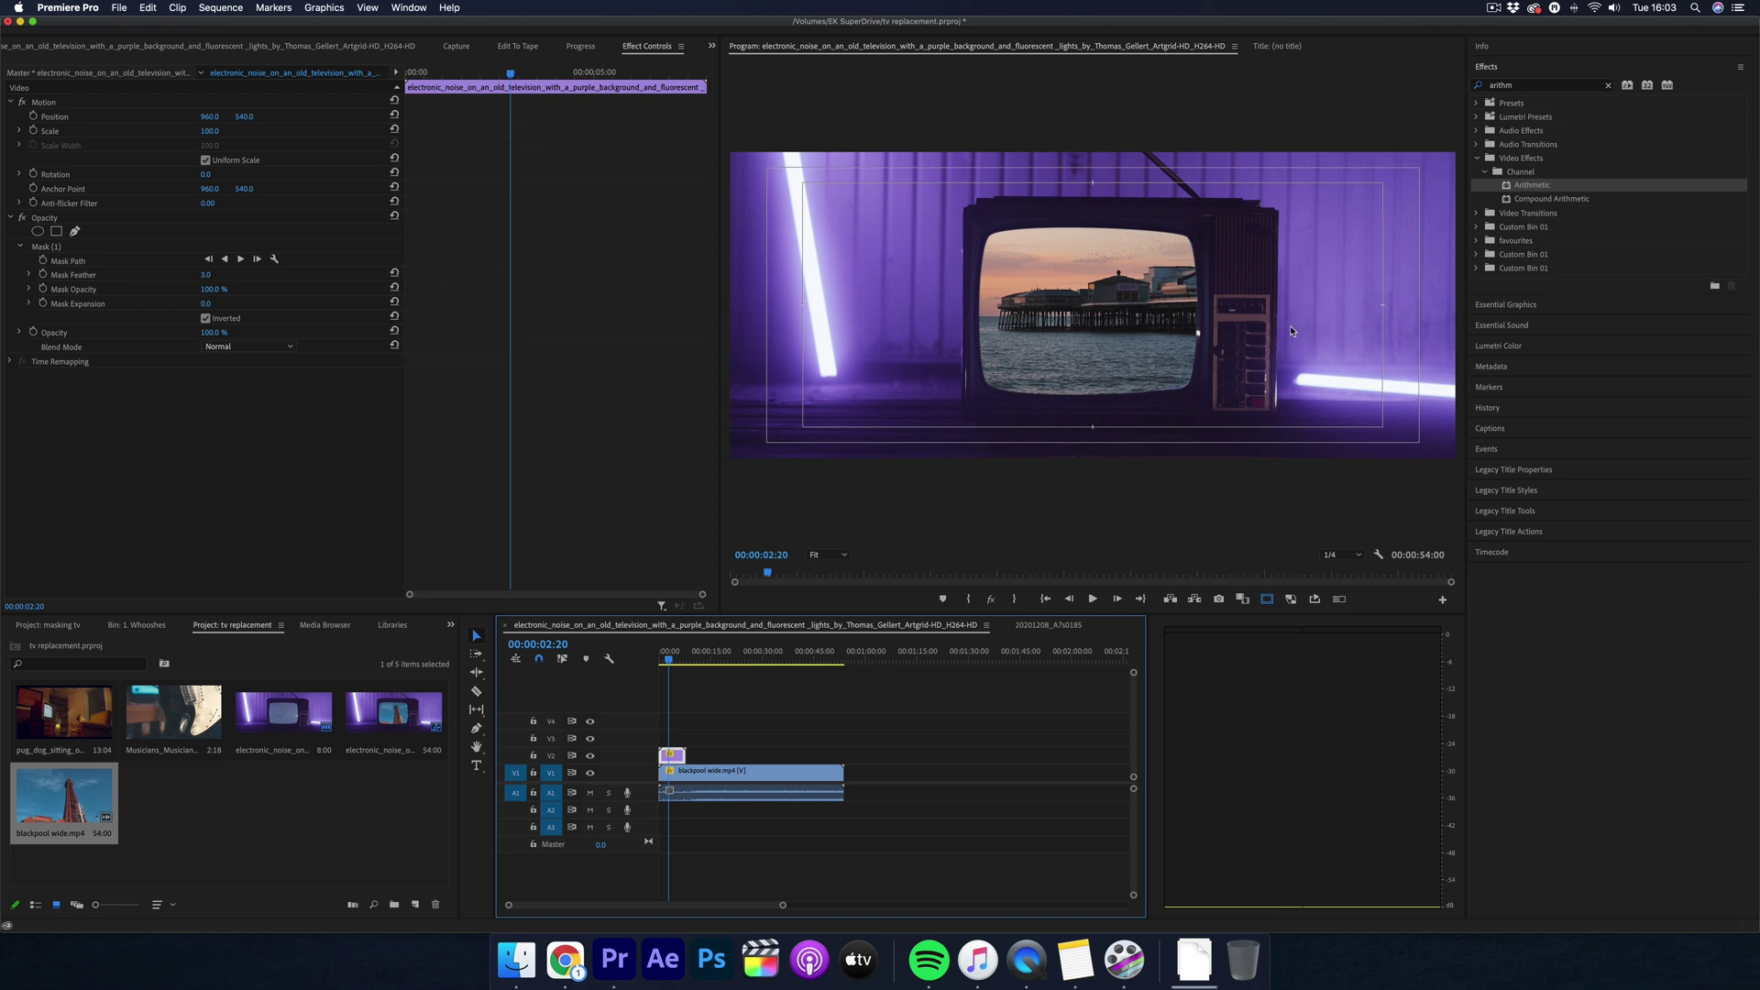
pyautogui.moveTo(670, 756); pyautogui.dragTo(676, 744)
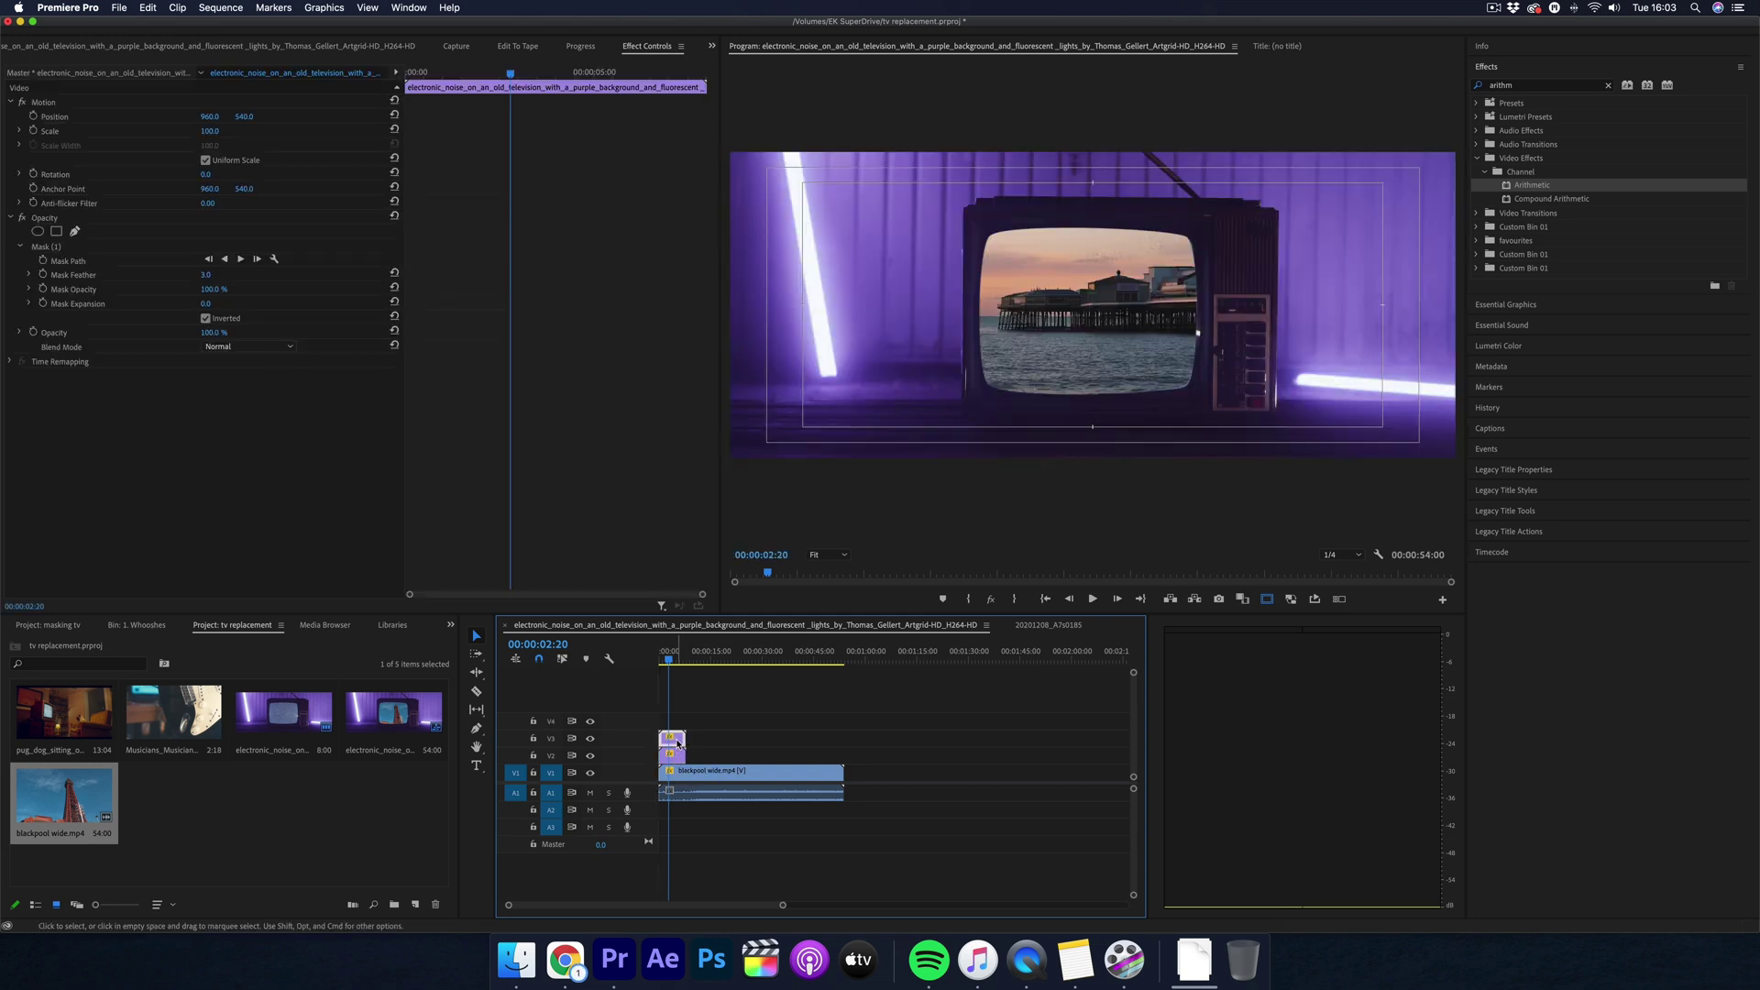
pyautogui.click(47, 247)
pyautogui.press('Delete')
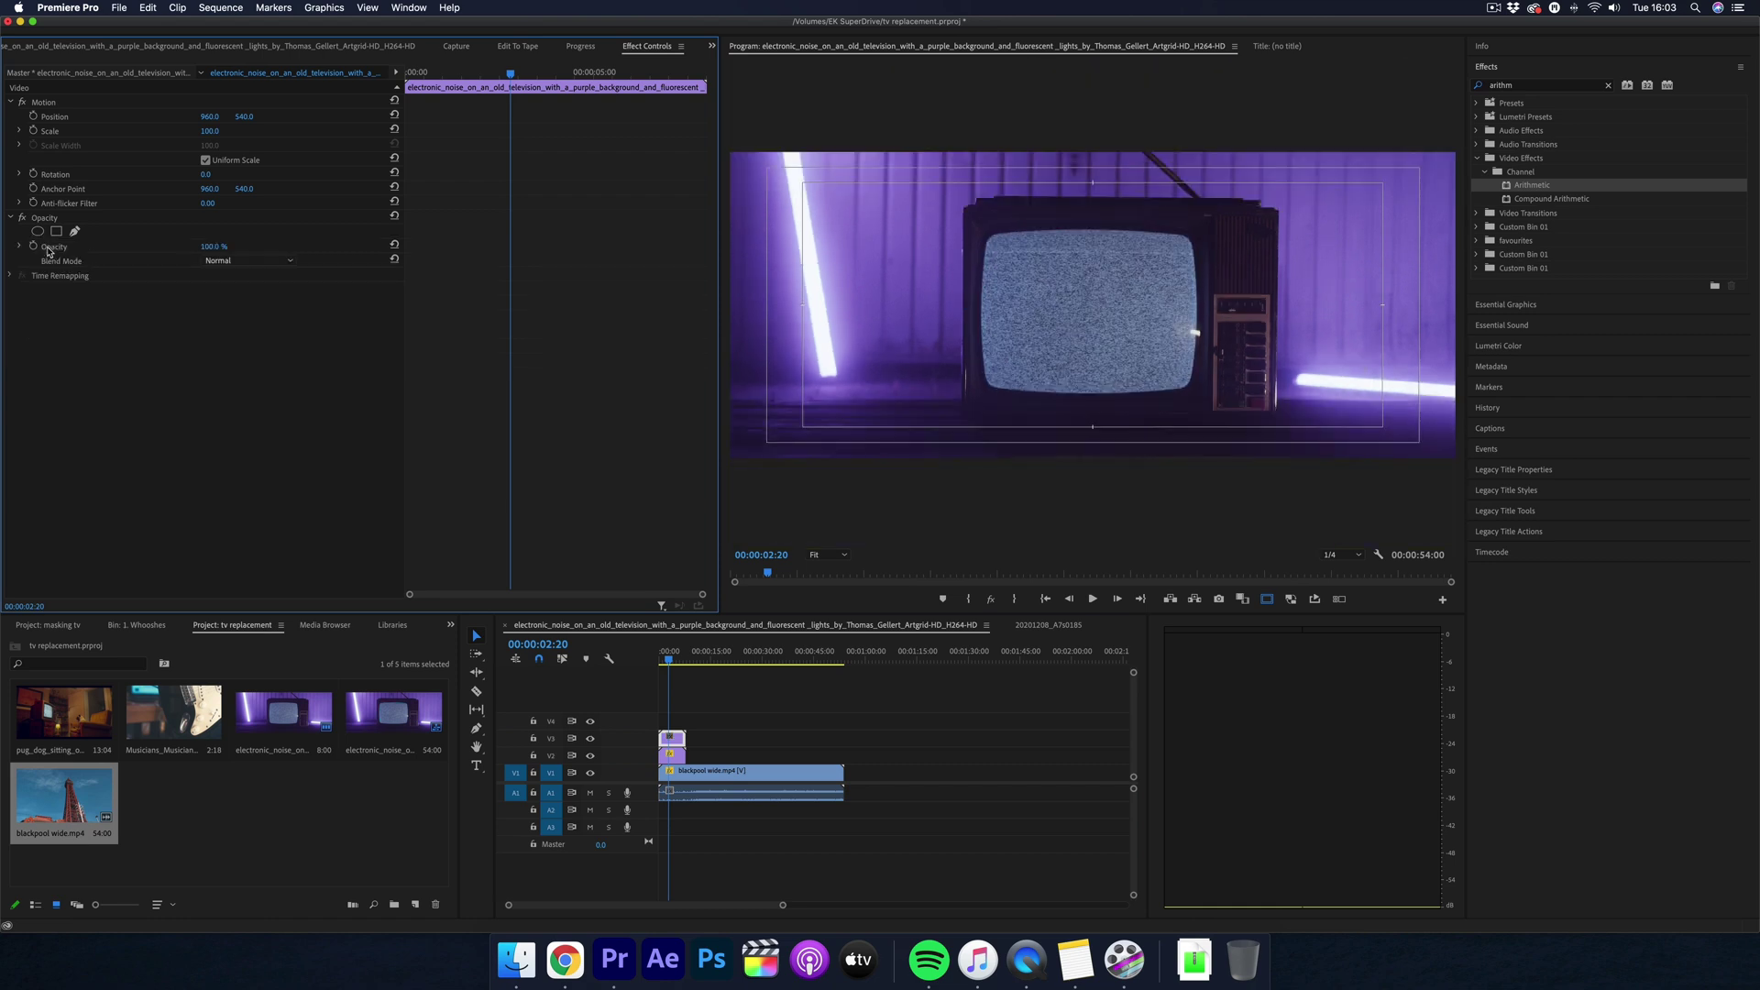
# Set the opacity of the unmasked television copy on V3 to 10%
pyautogui.click(210, 247)
pyautogui.write('10')
pyautogui.press('Return')
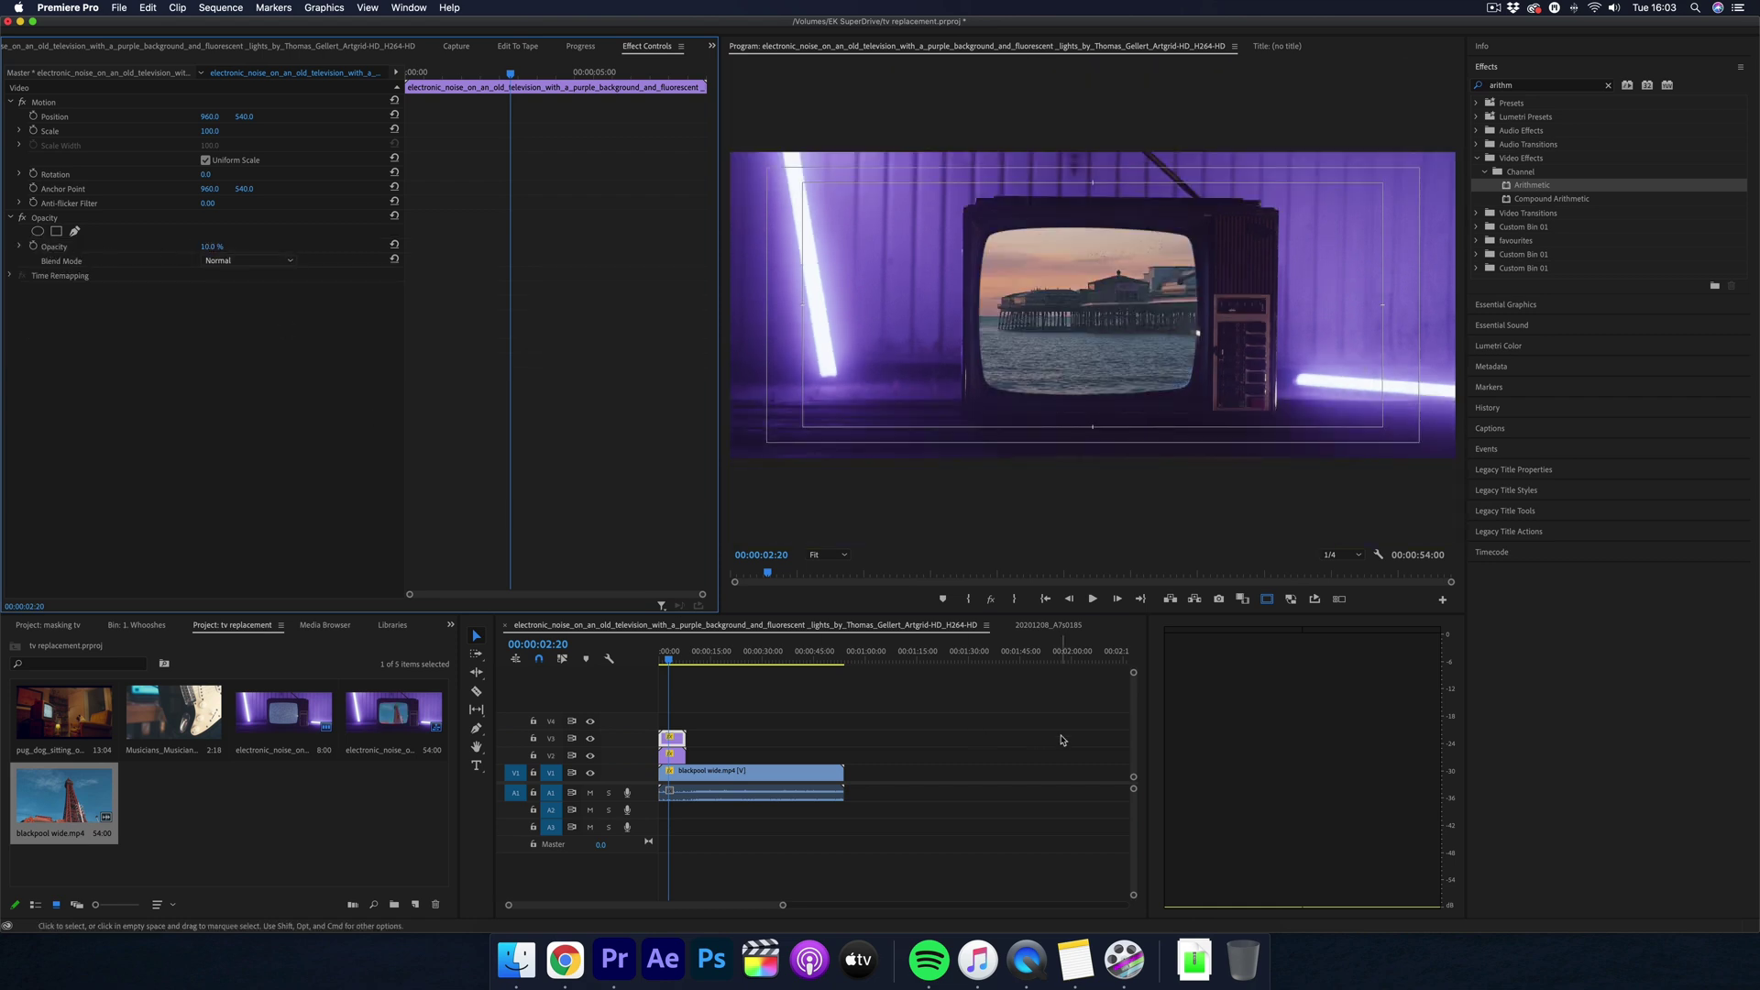
# Play back the composite, including from the start of the sequence, to check the footage in the television screen
pyautogui.press('space')
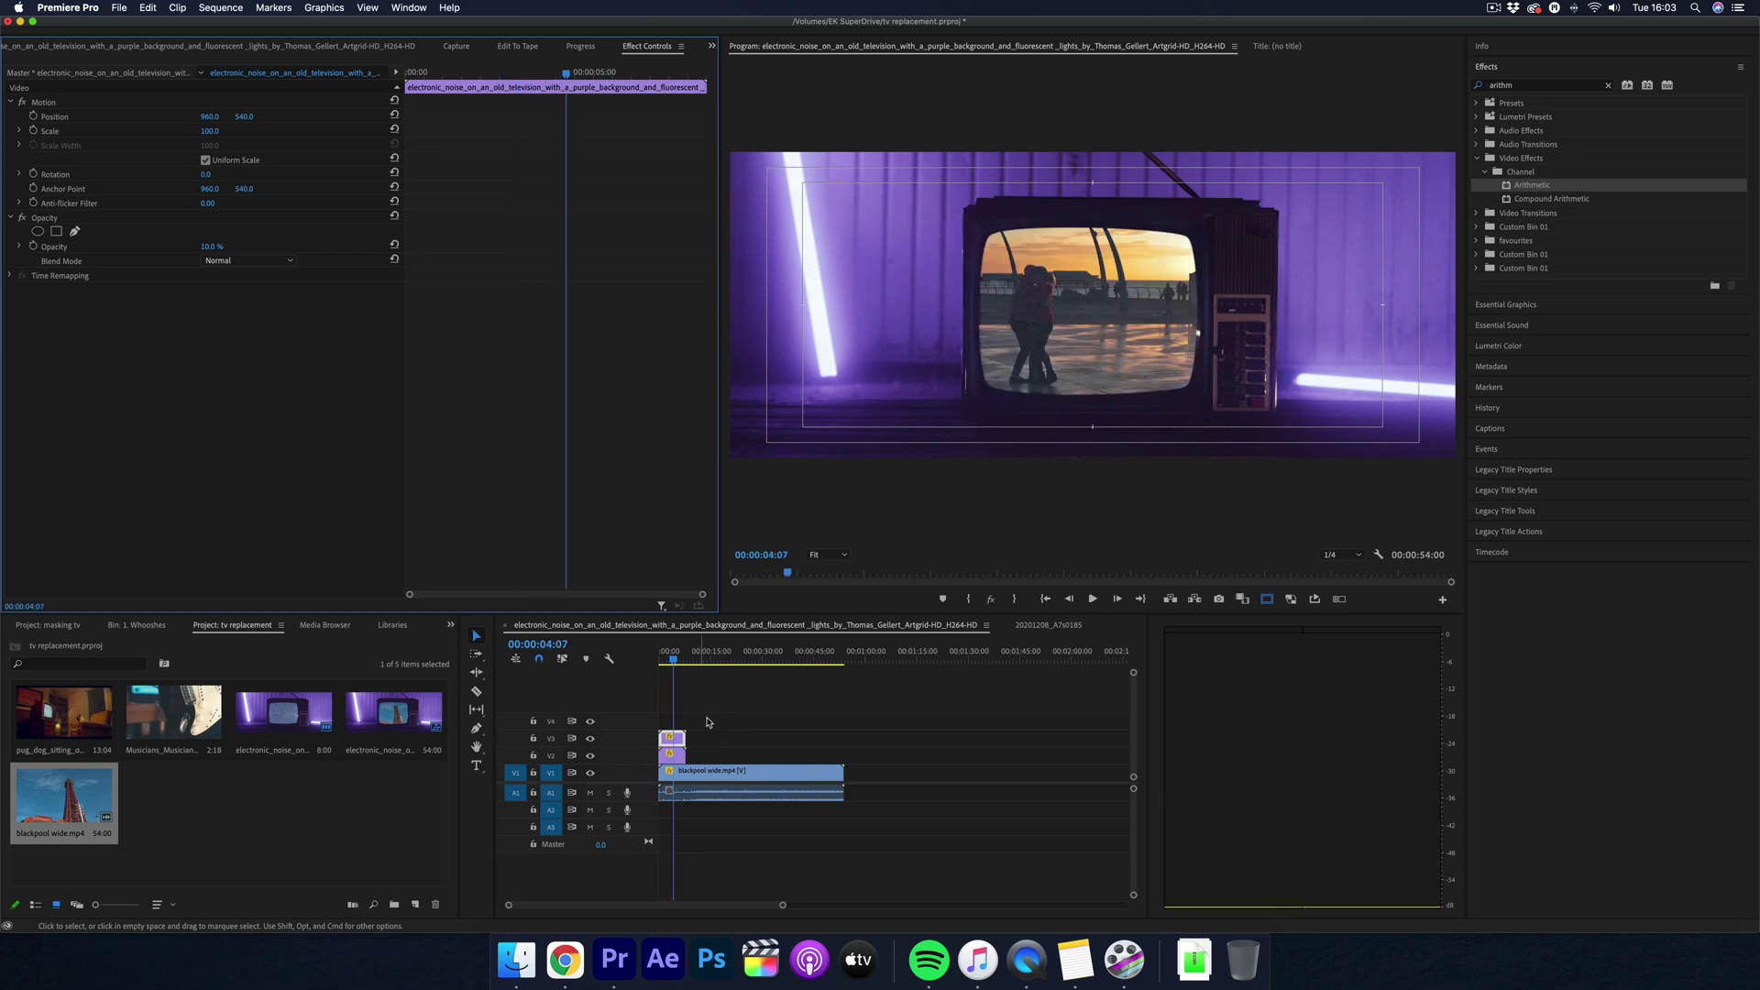
pyautogui.click(701, 692)
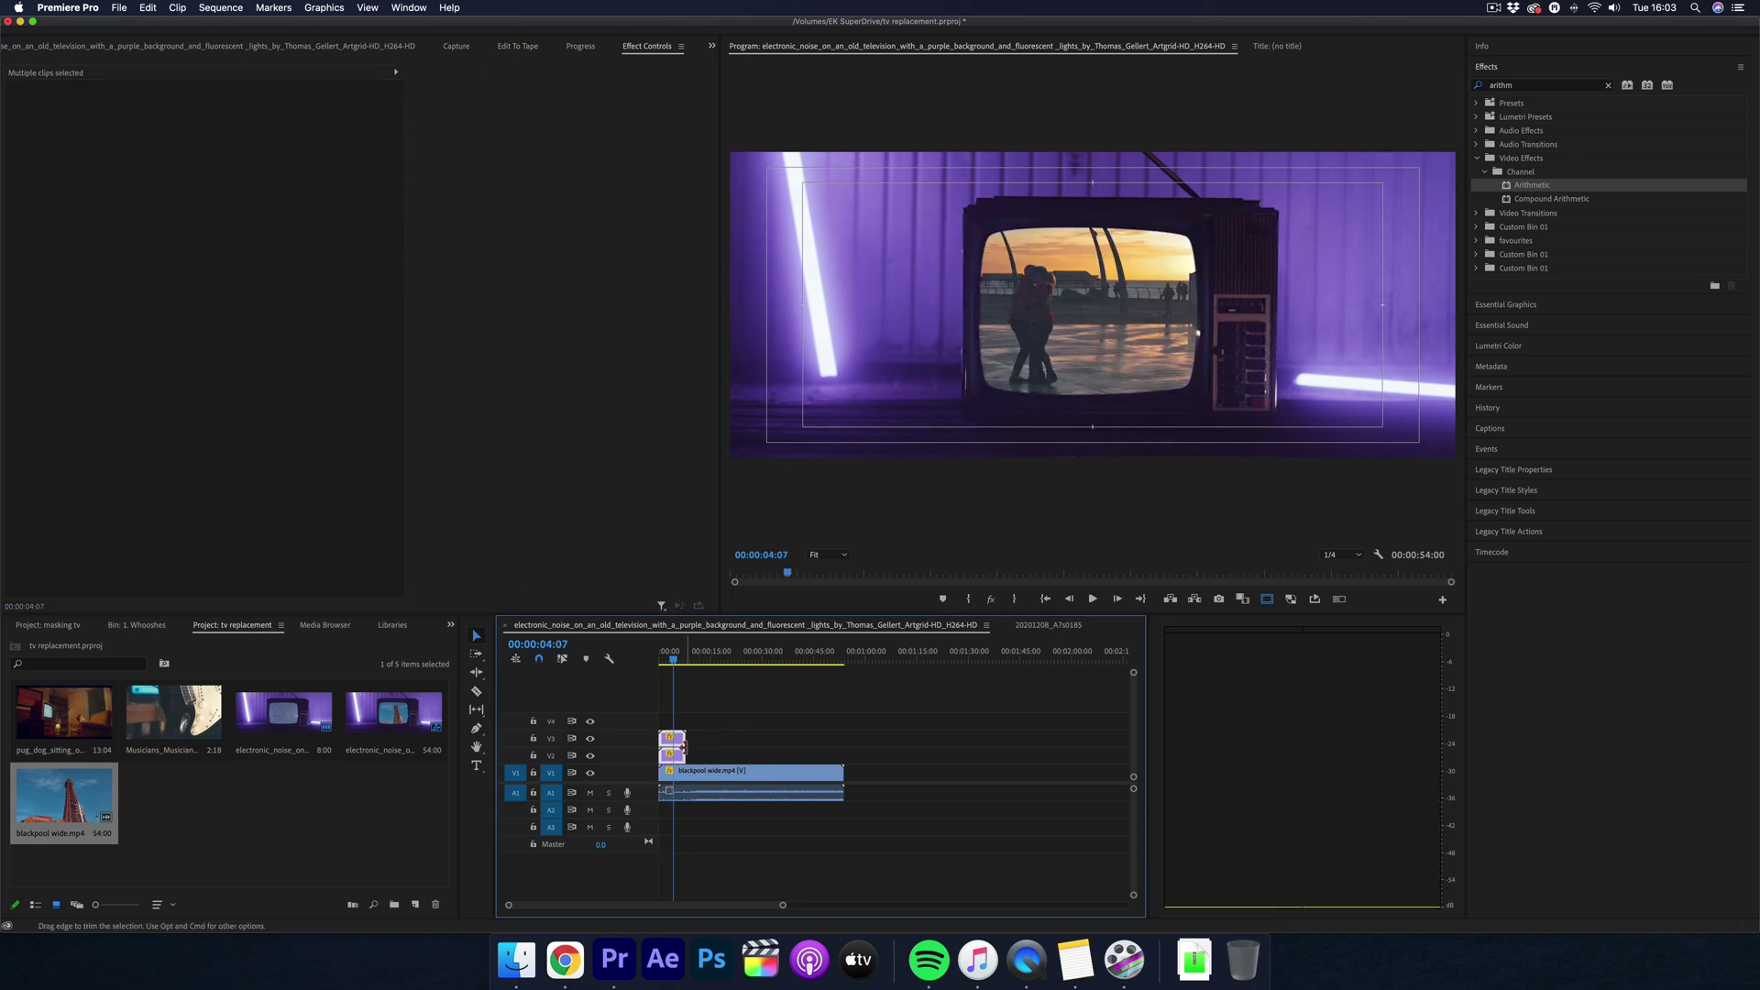
pyautogui.click(664, 653)
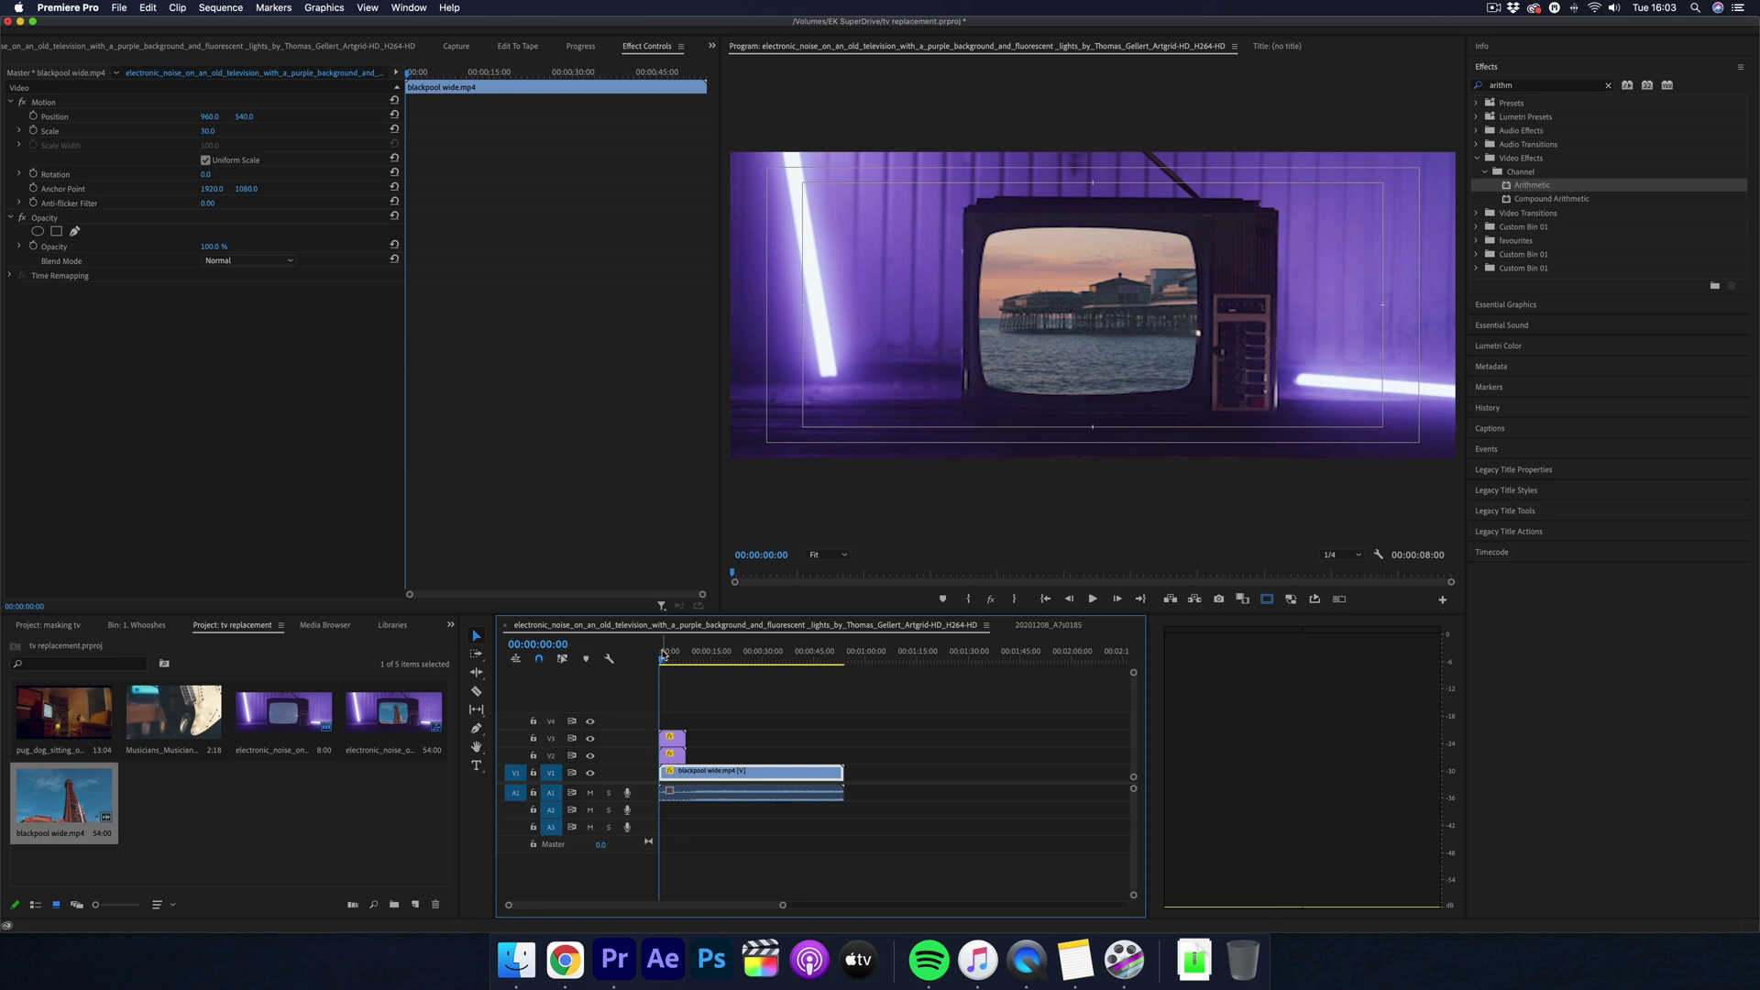
pyautogui.press('space')
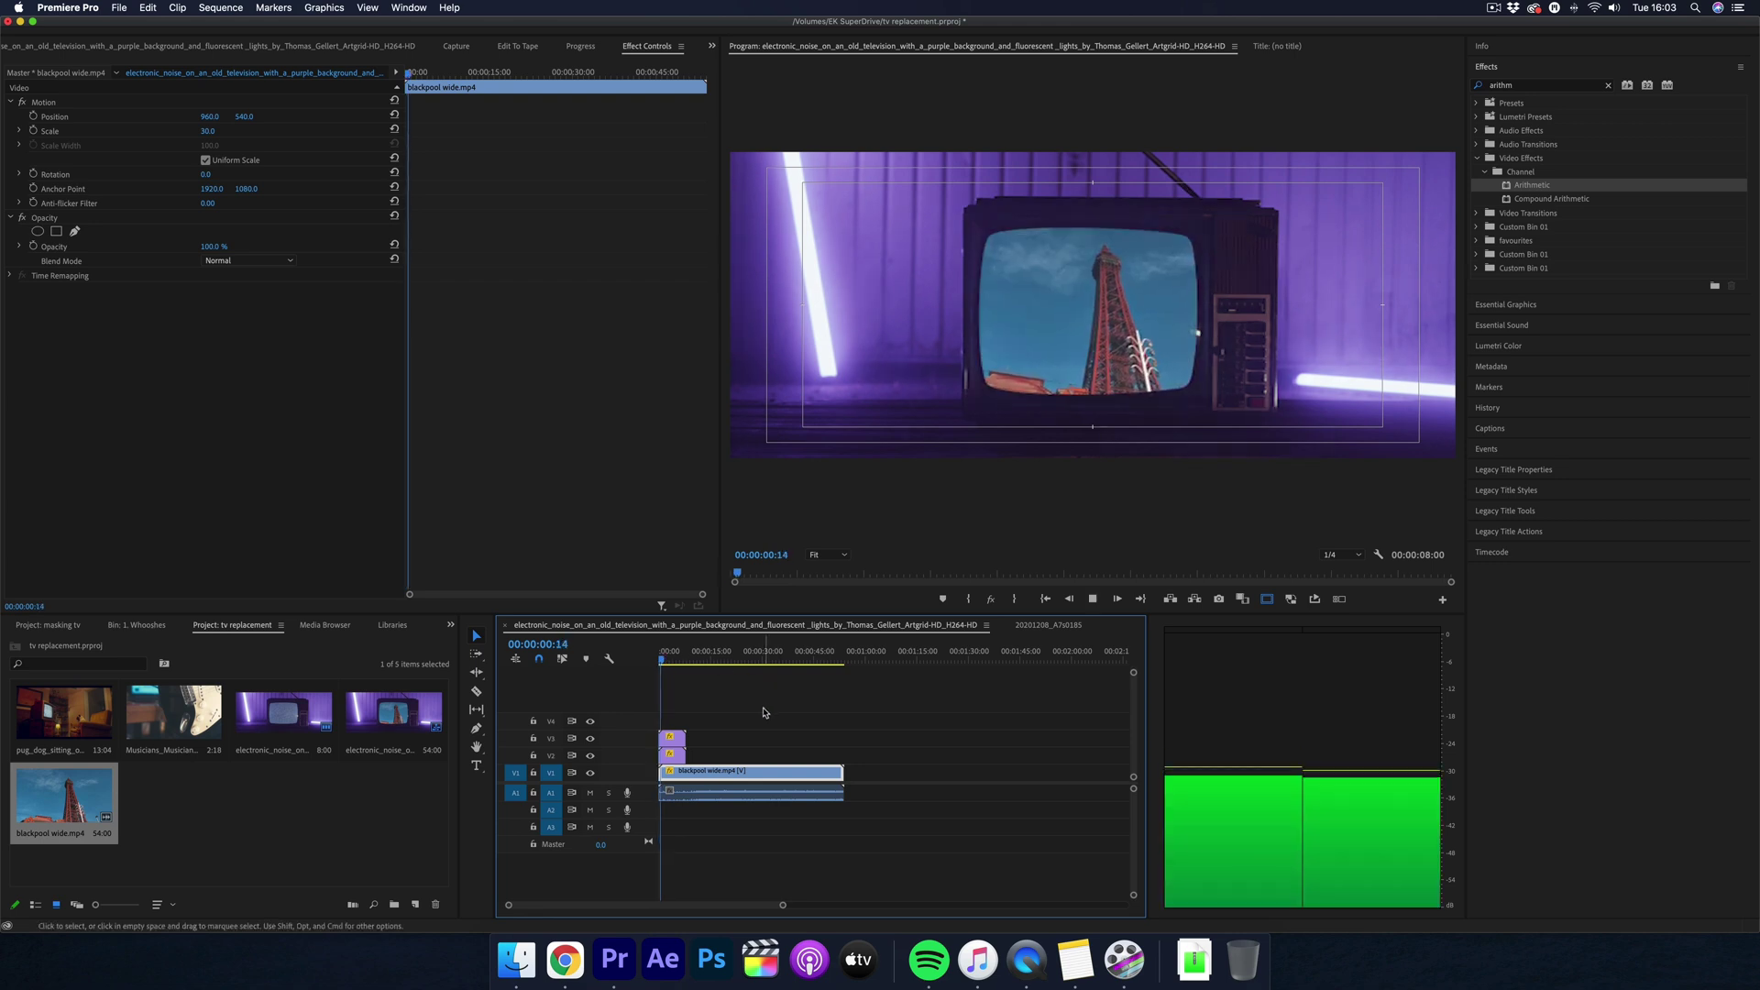
pyautogui.press('space')
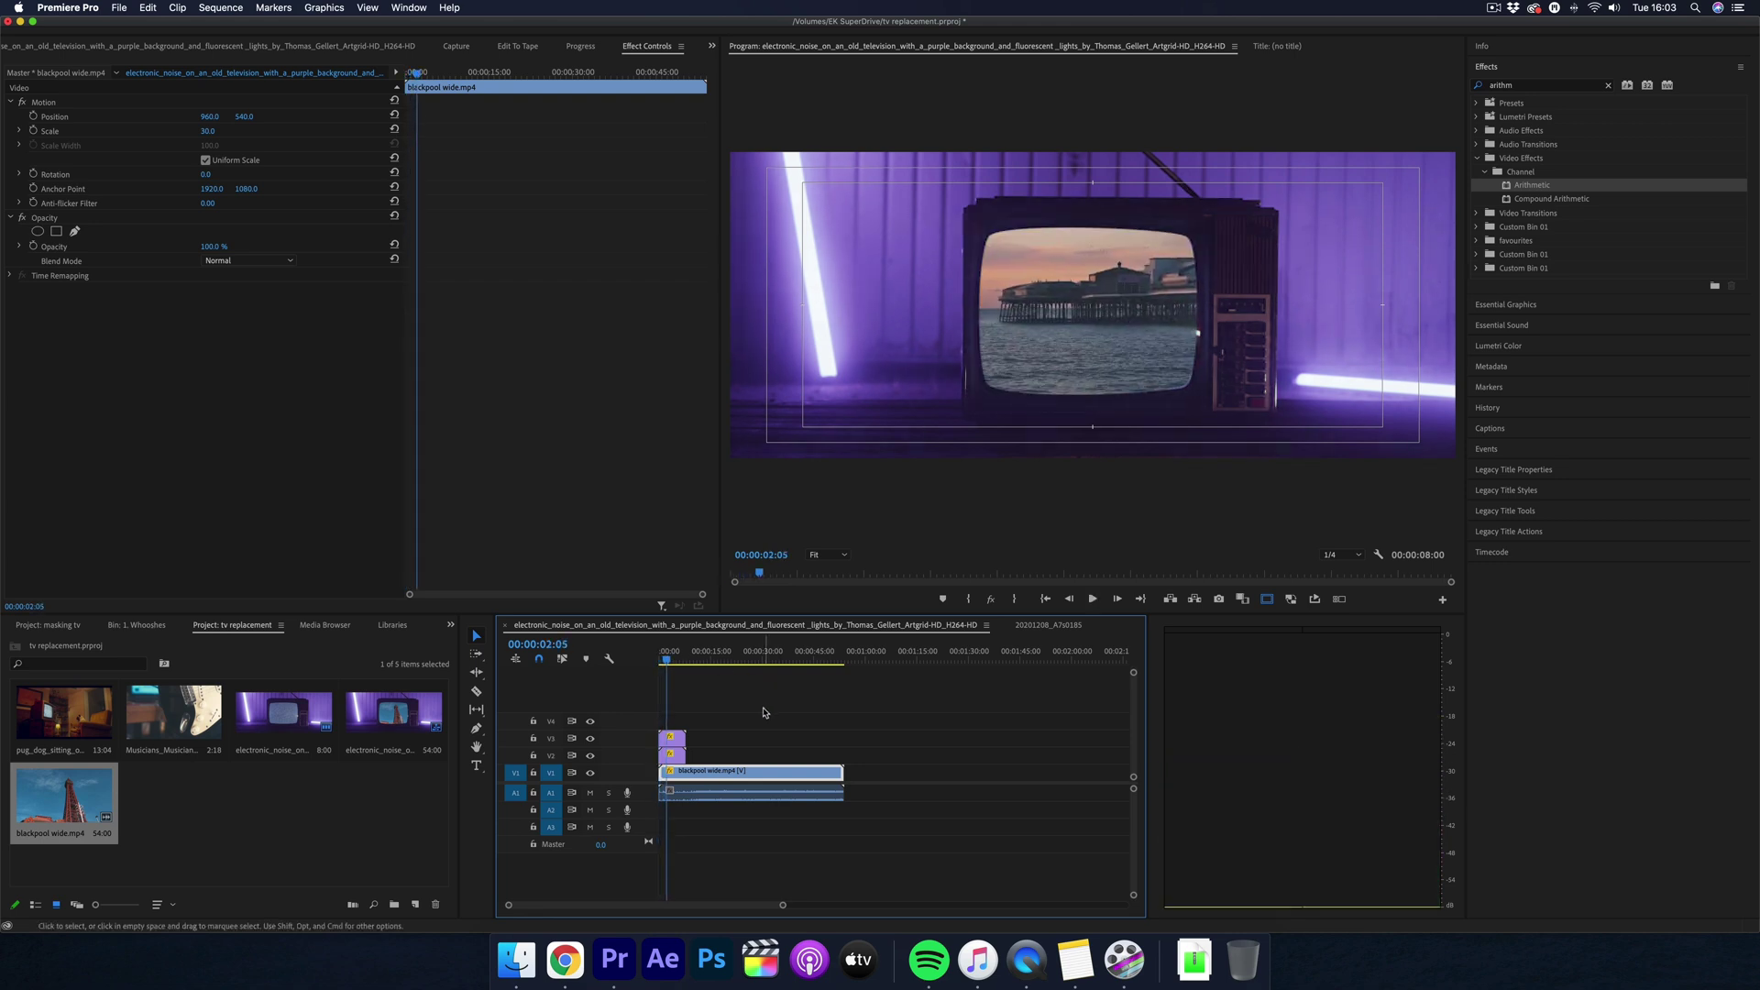
# Remove the semi-transparent television copy from track V3
pyautogui.click(761, 719)
pyautogui.click(675, 739)
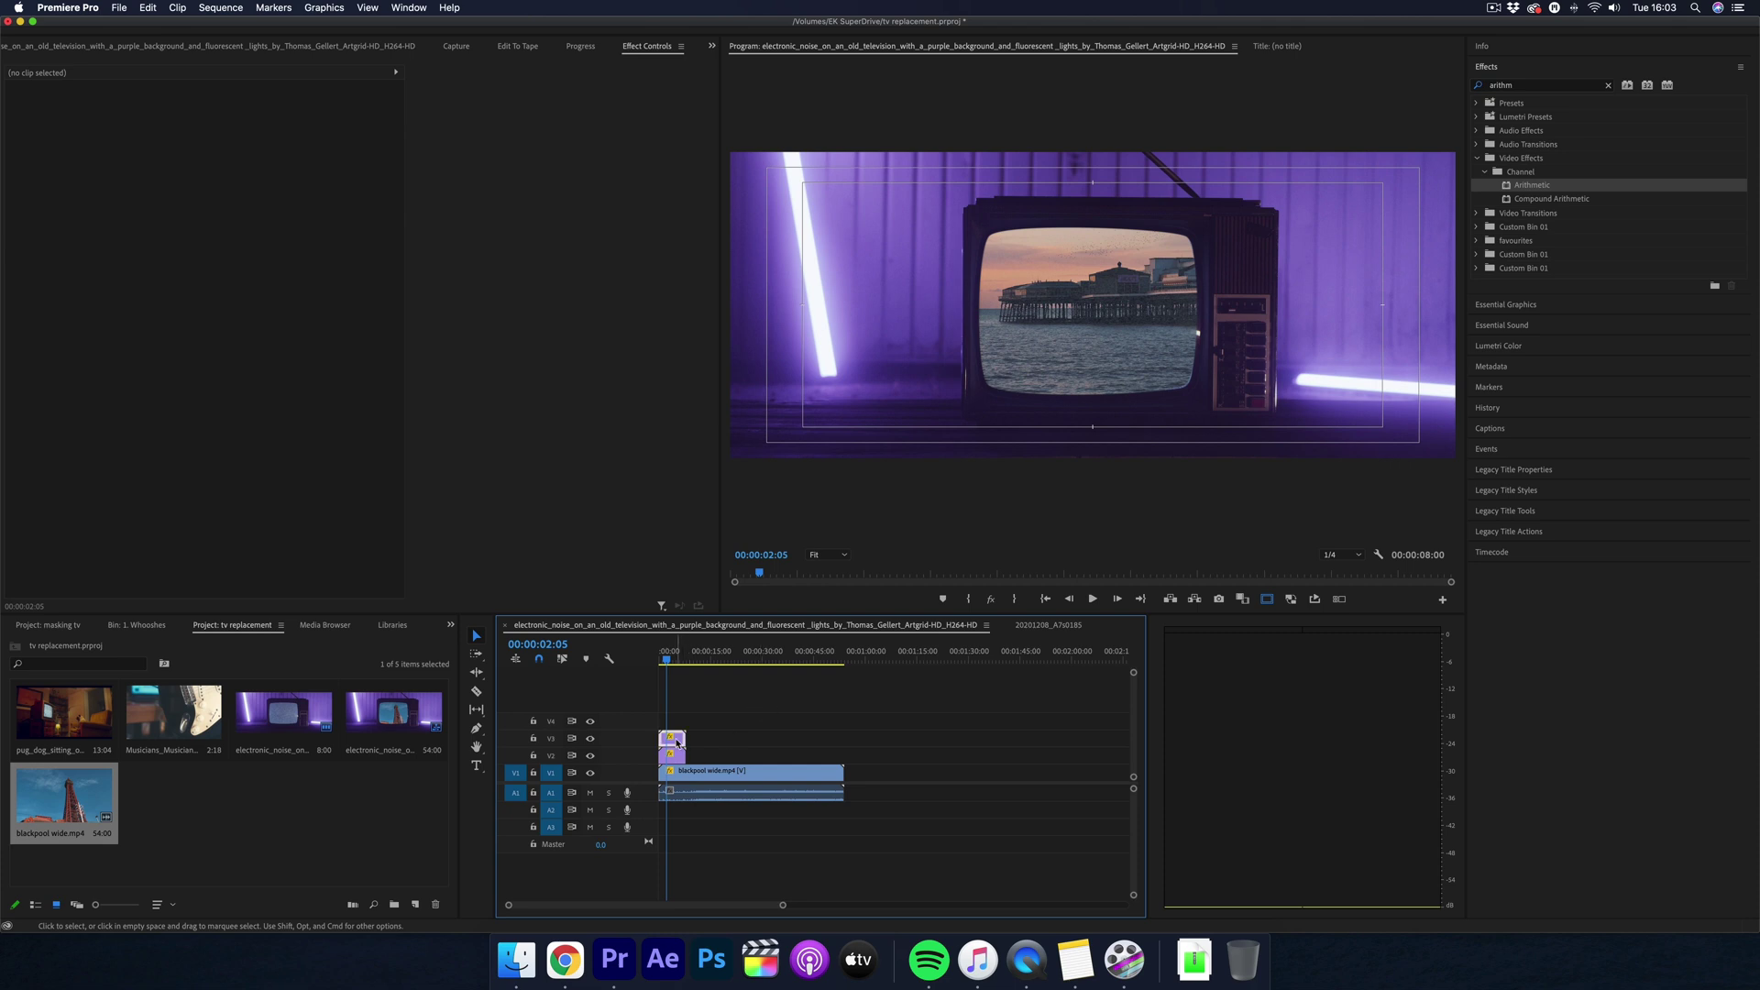
pyautogui.press('Delete')
pyautogui.press('super+z')
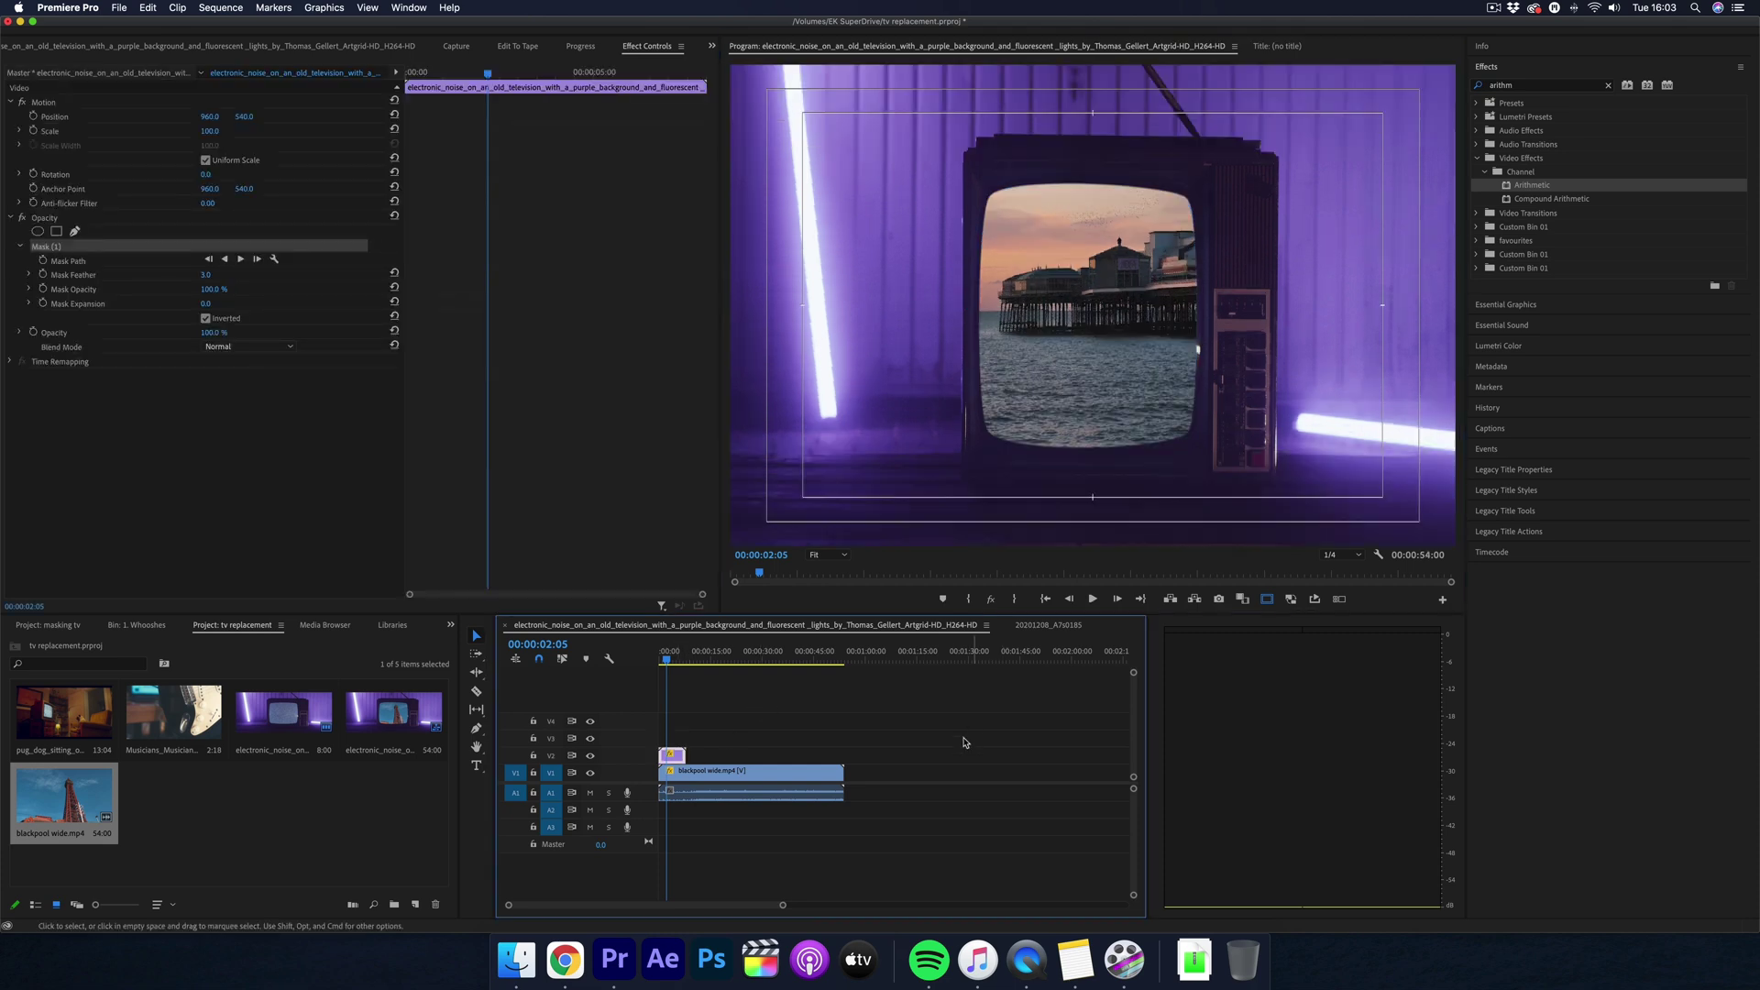
pyautogui.press('super+shift+z')
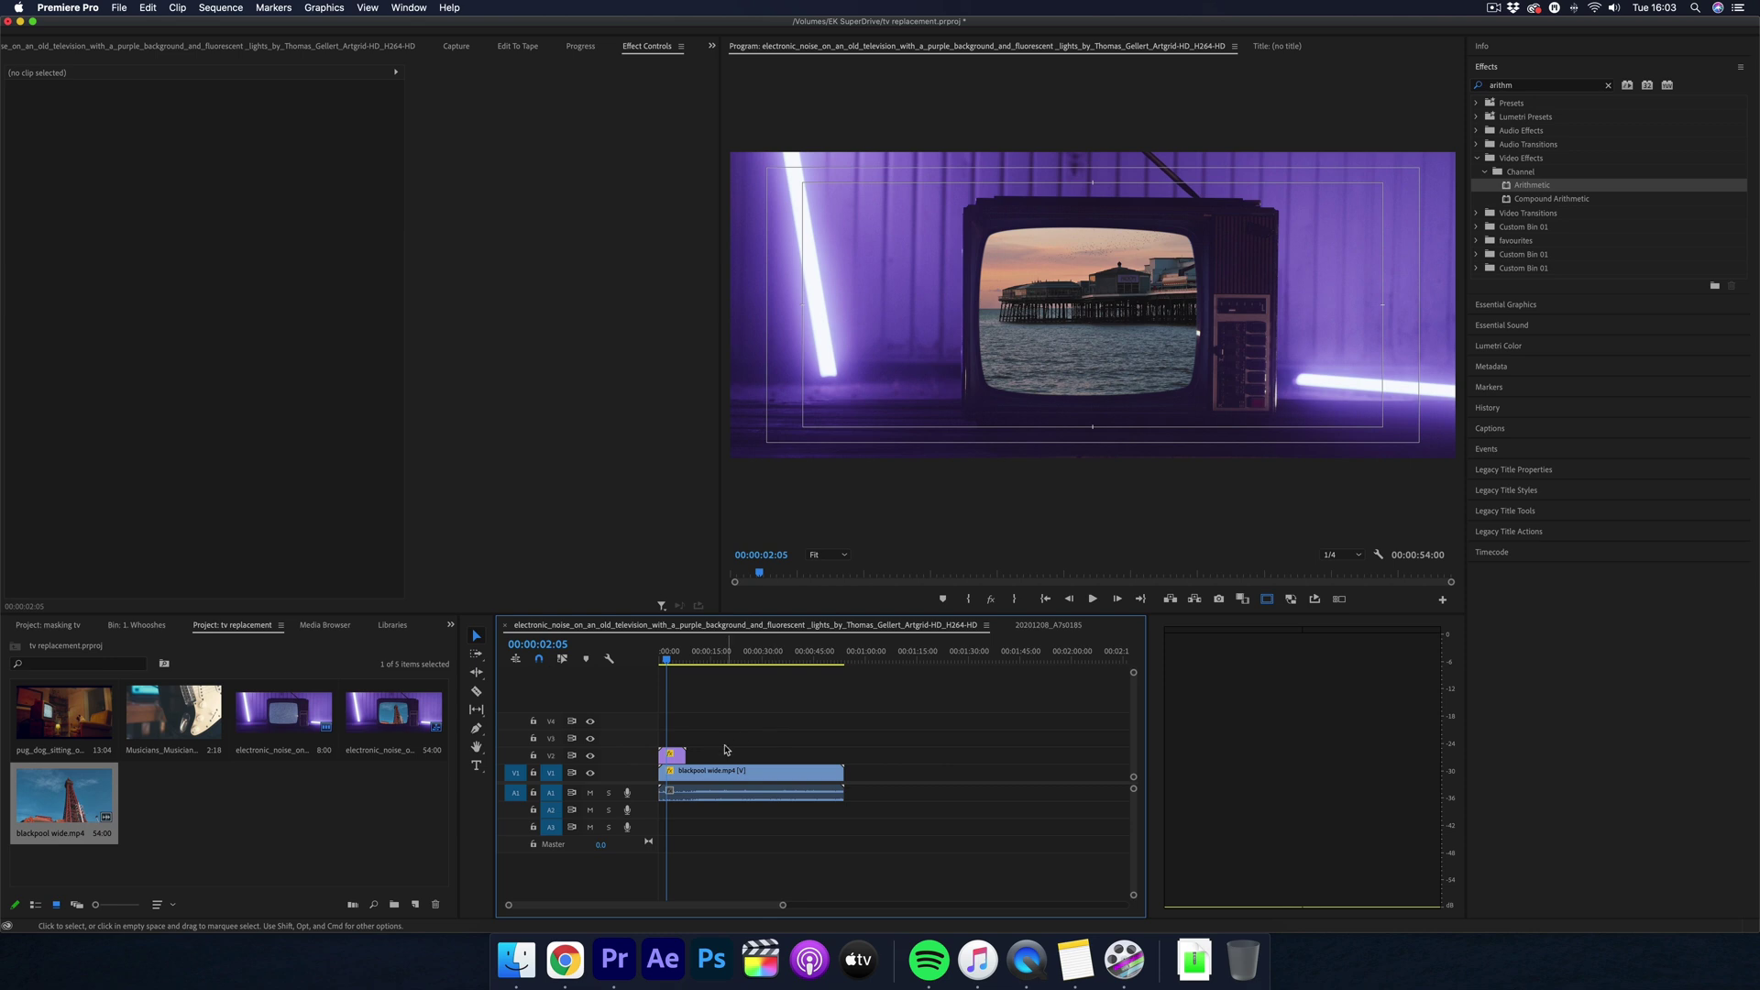
# Find the Noise video effect and apply it to the blackpool wide.mp4 clip on V1
pyautogui.click(674, 757)
pyautogui.click(678, 771)
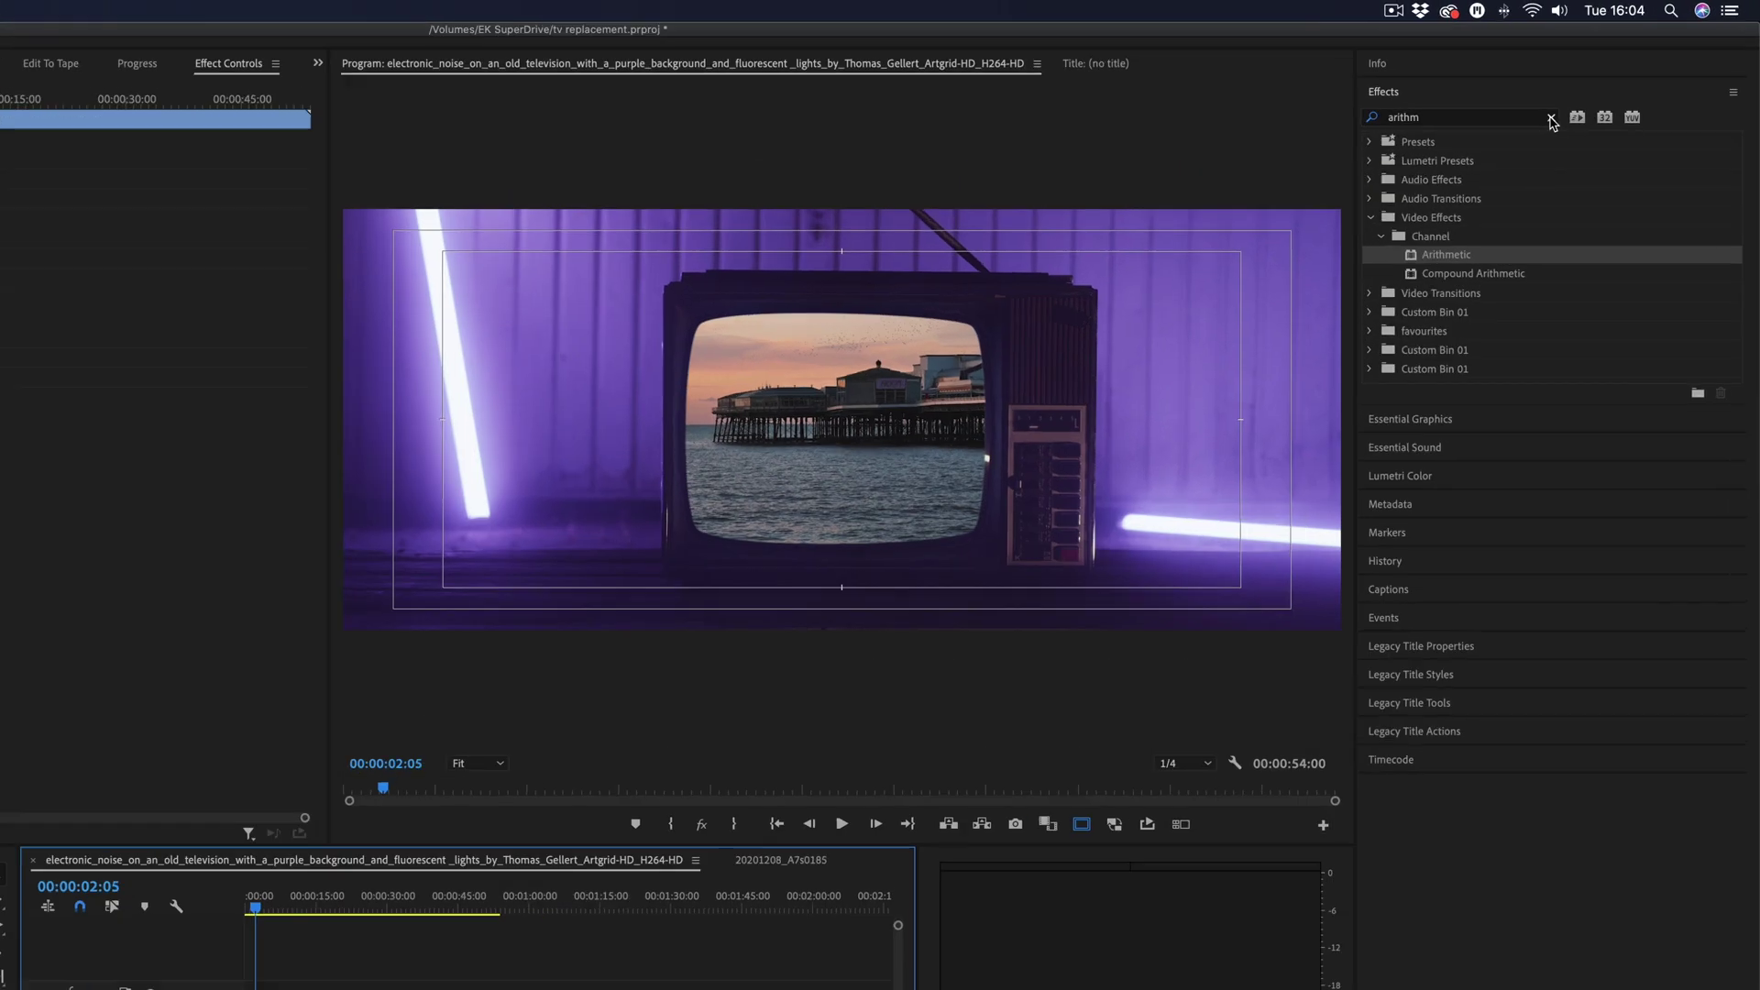
pyautogui.click(1608, 85)
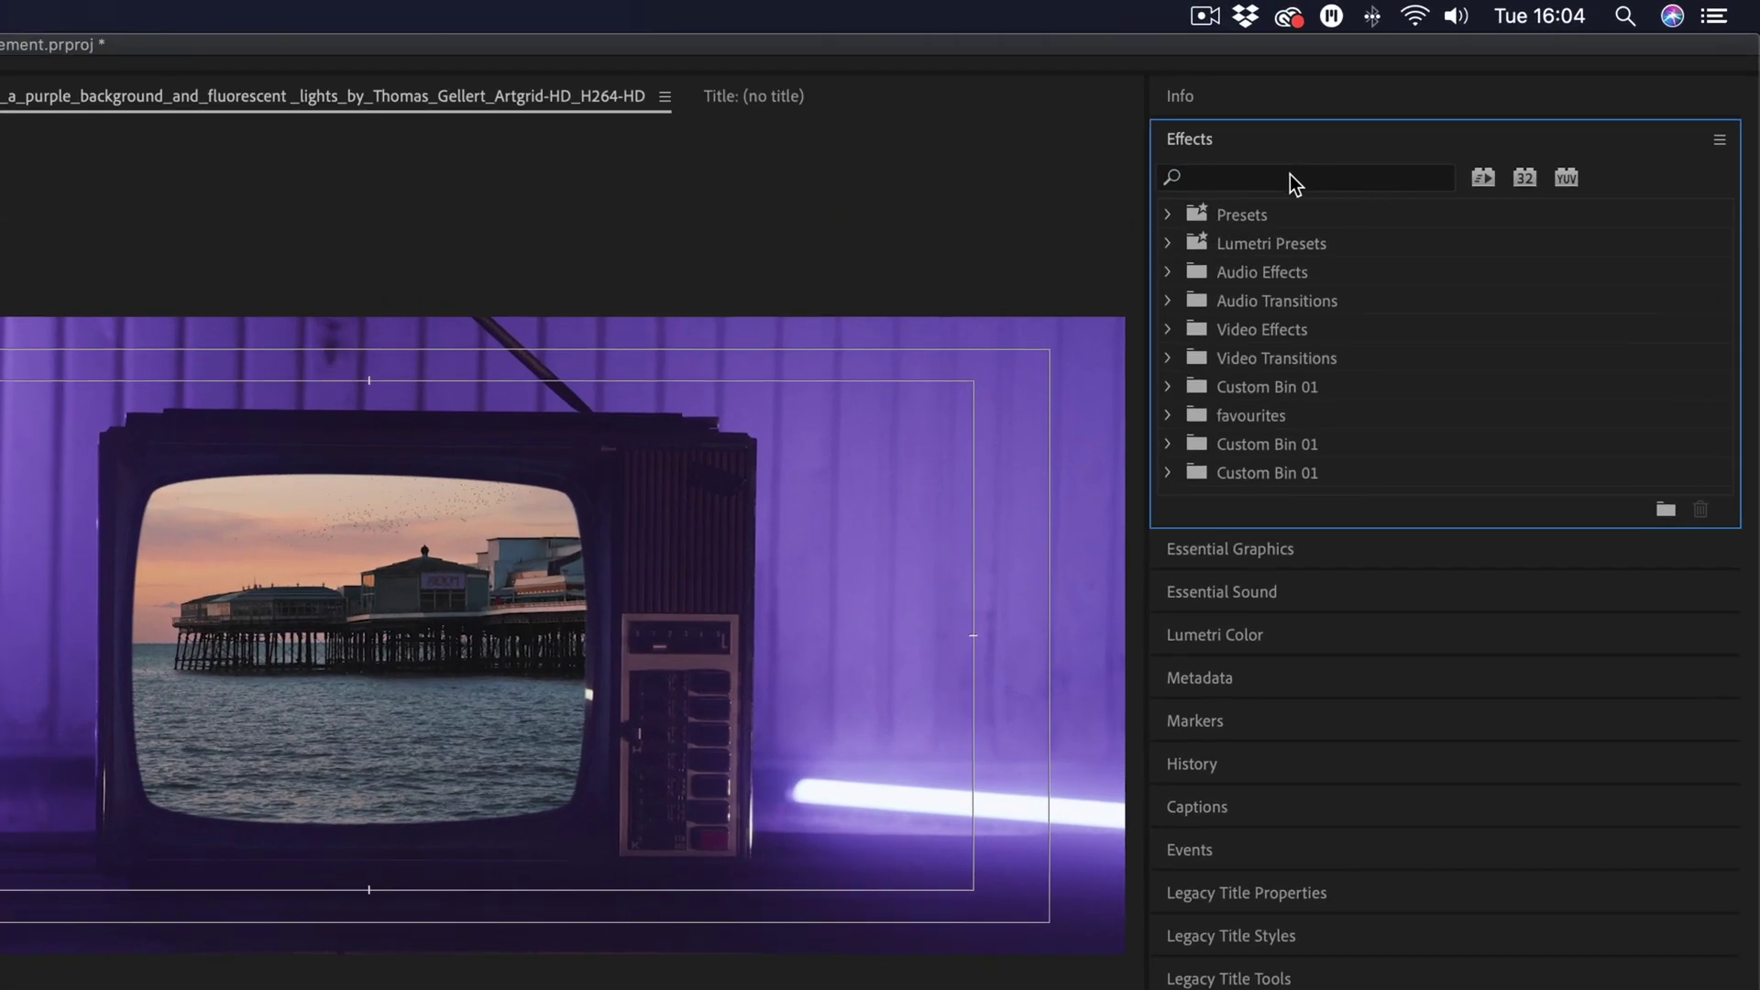
pyautogui.click(1536, 86)
pyautogui.write('noise')
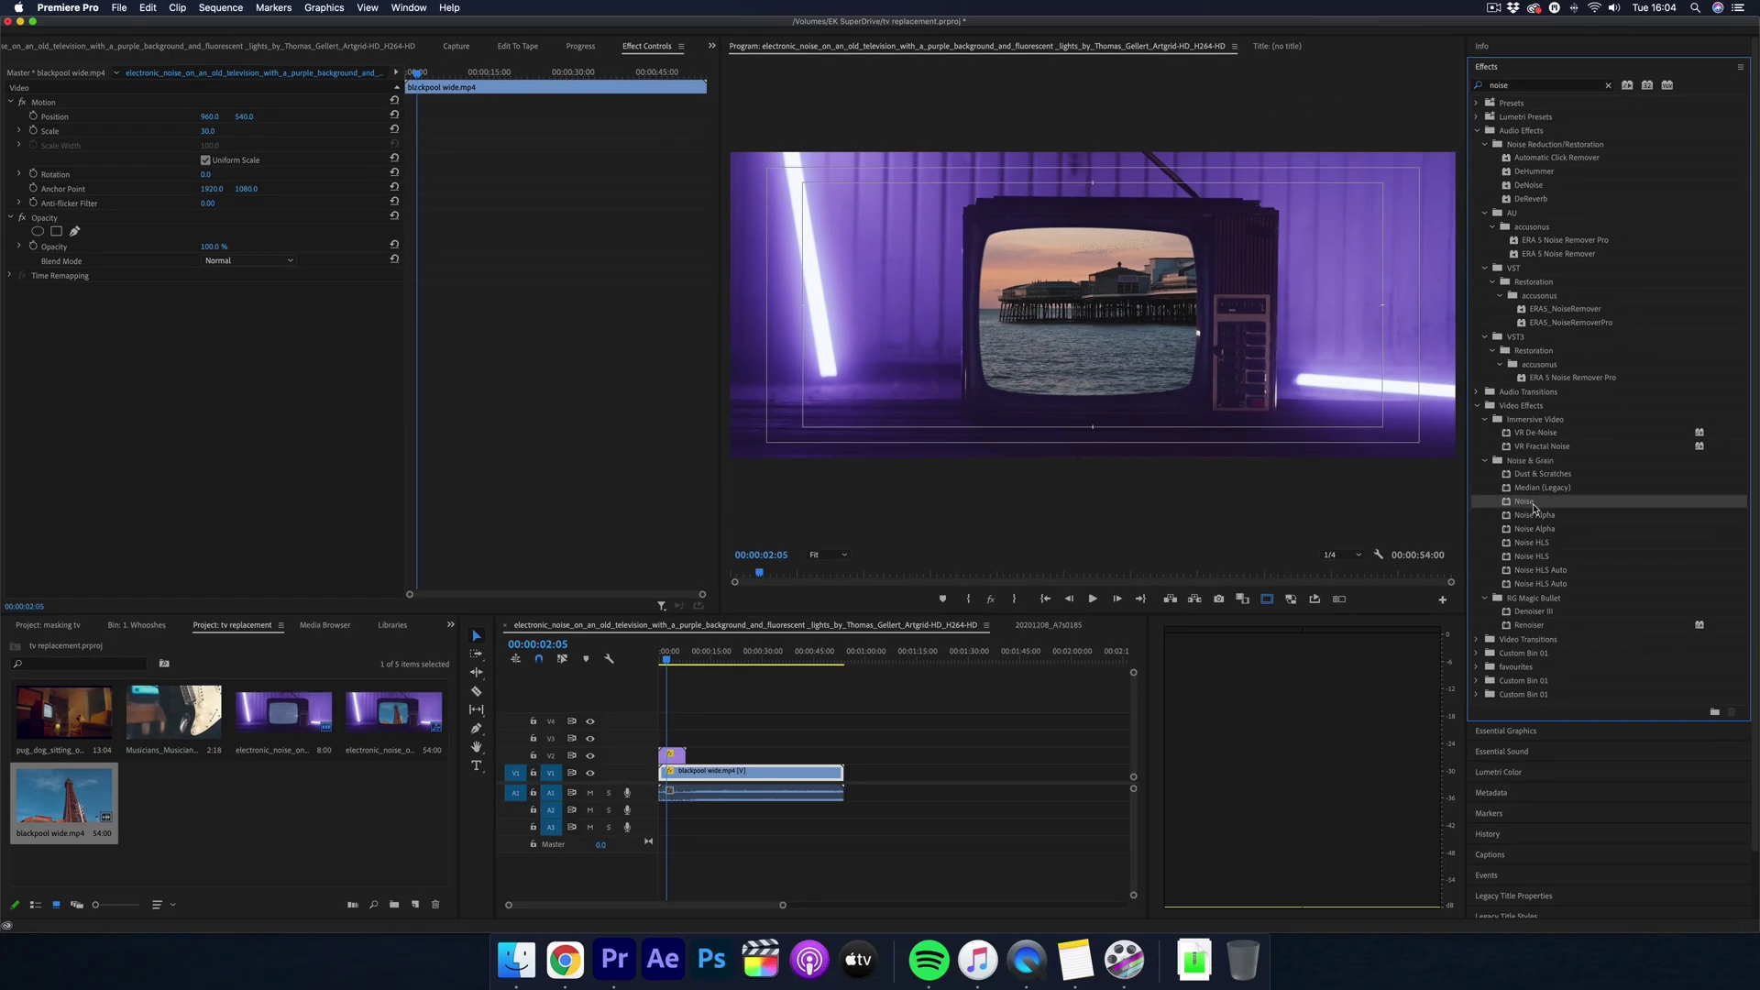
pyautogui.moveTo(1534, 504); pyautogui.dragTo(717, 776)
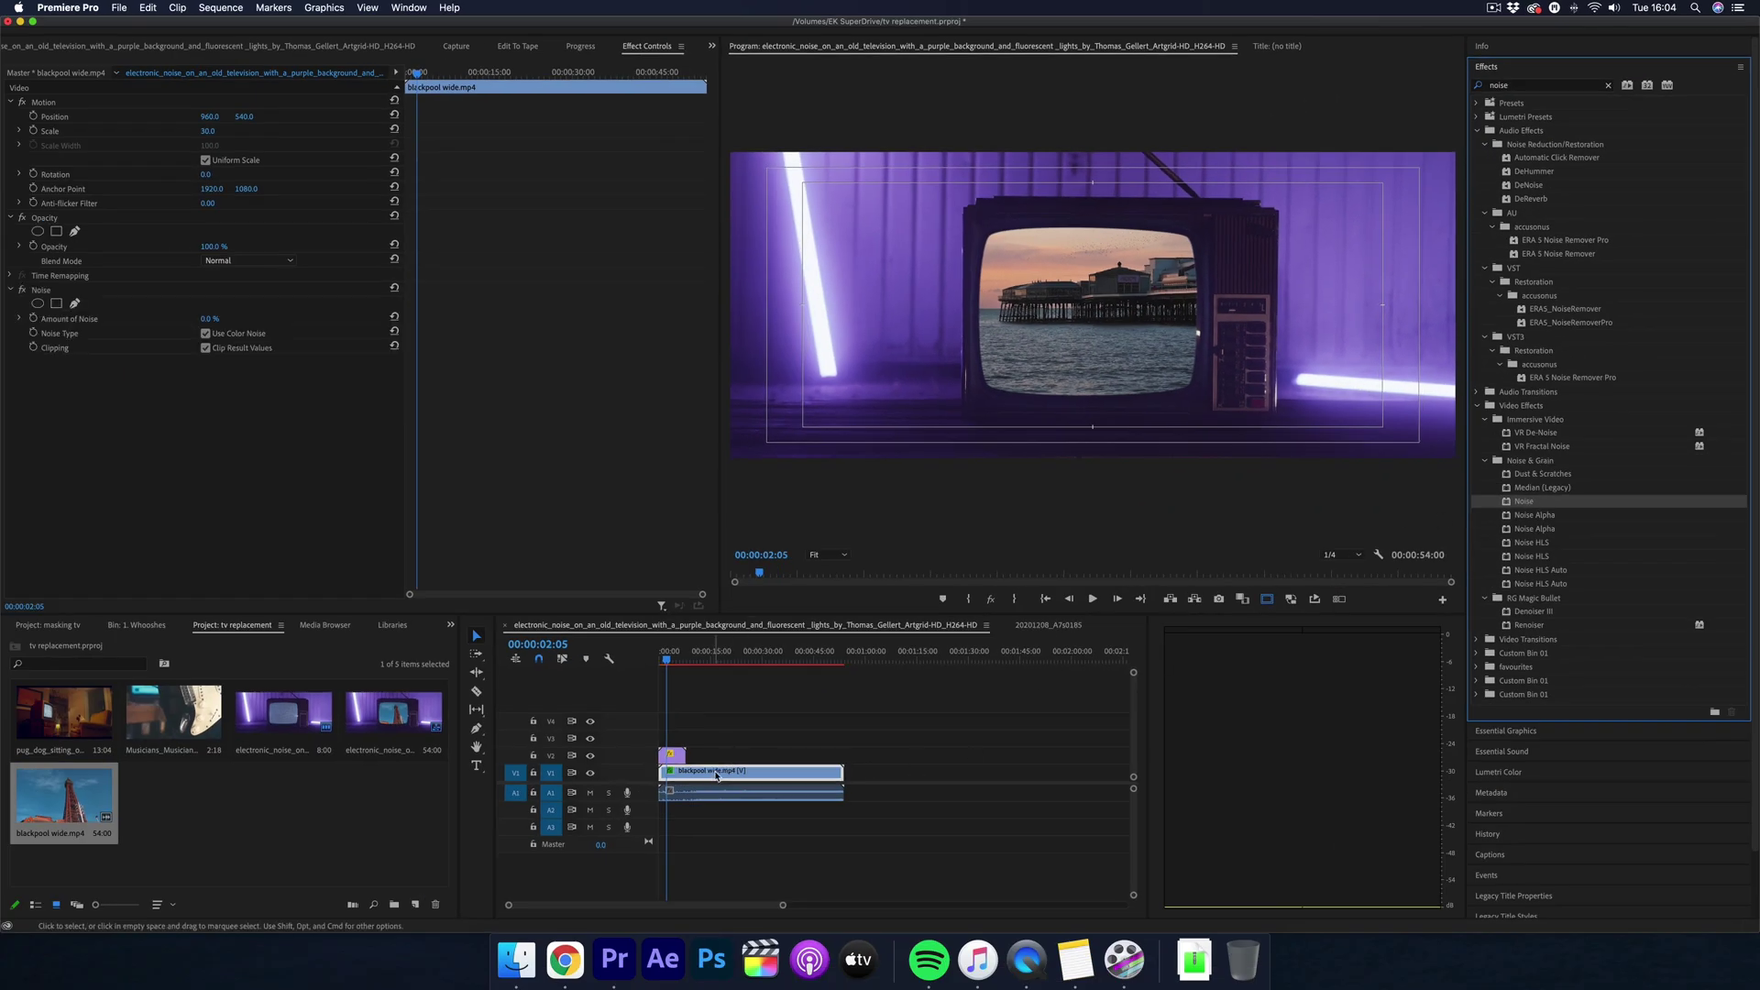
# Set the Noise effect's Amount of Noise on the blackpool clip to 38%
pyautogui.click(209, 319)
pyautogui.write('19')
pyautogui.press('Return')
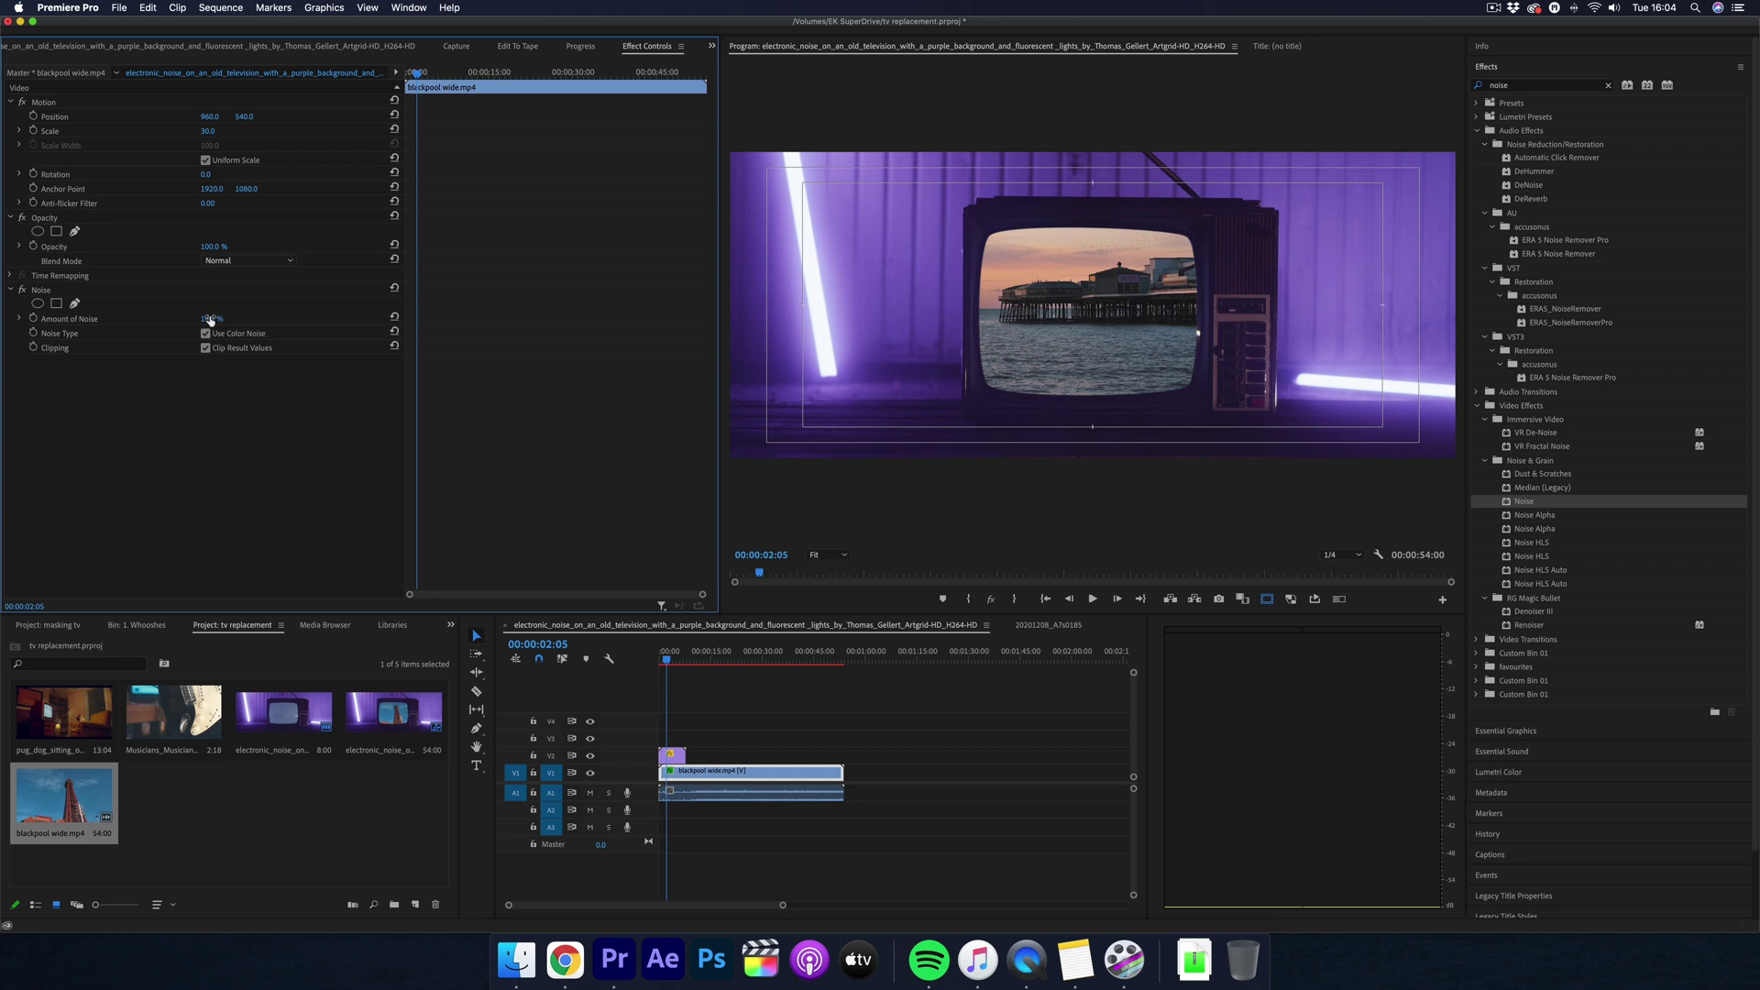
pyautogui.moveTo(210, 319); pyautogui.dragTo(216, 319)
# Apply the Arithmetic effect to the blackpool clip and raise its red, green and blue values
pyautogui.click(1608, 85)
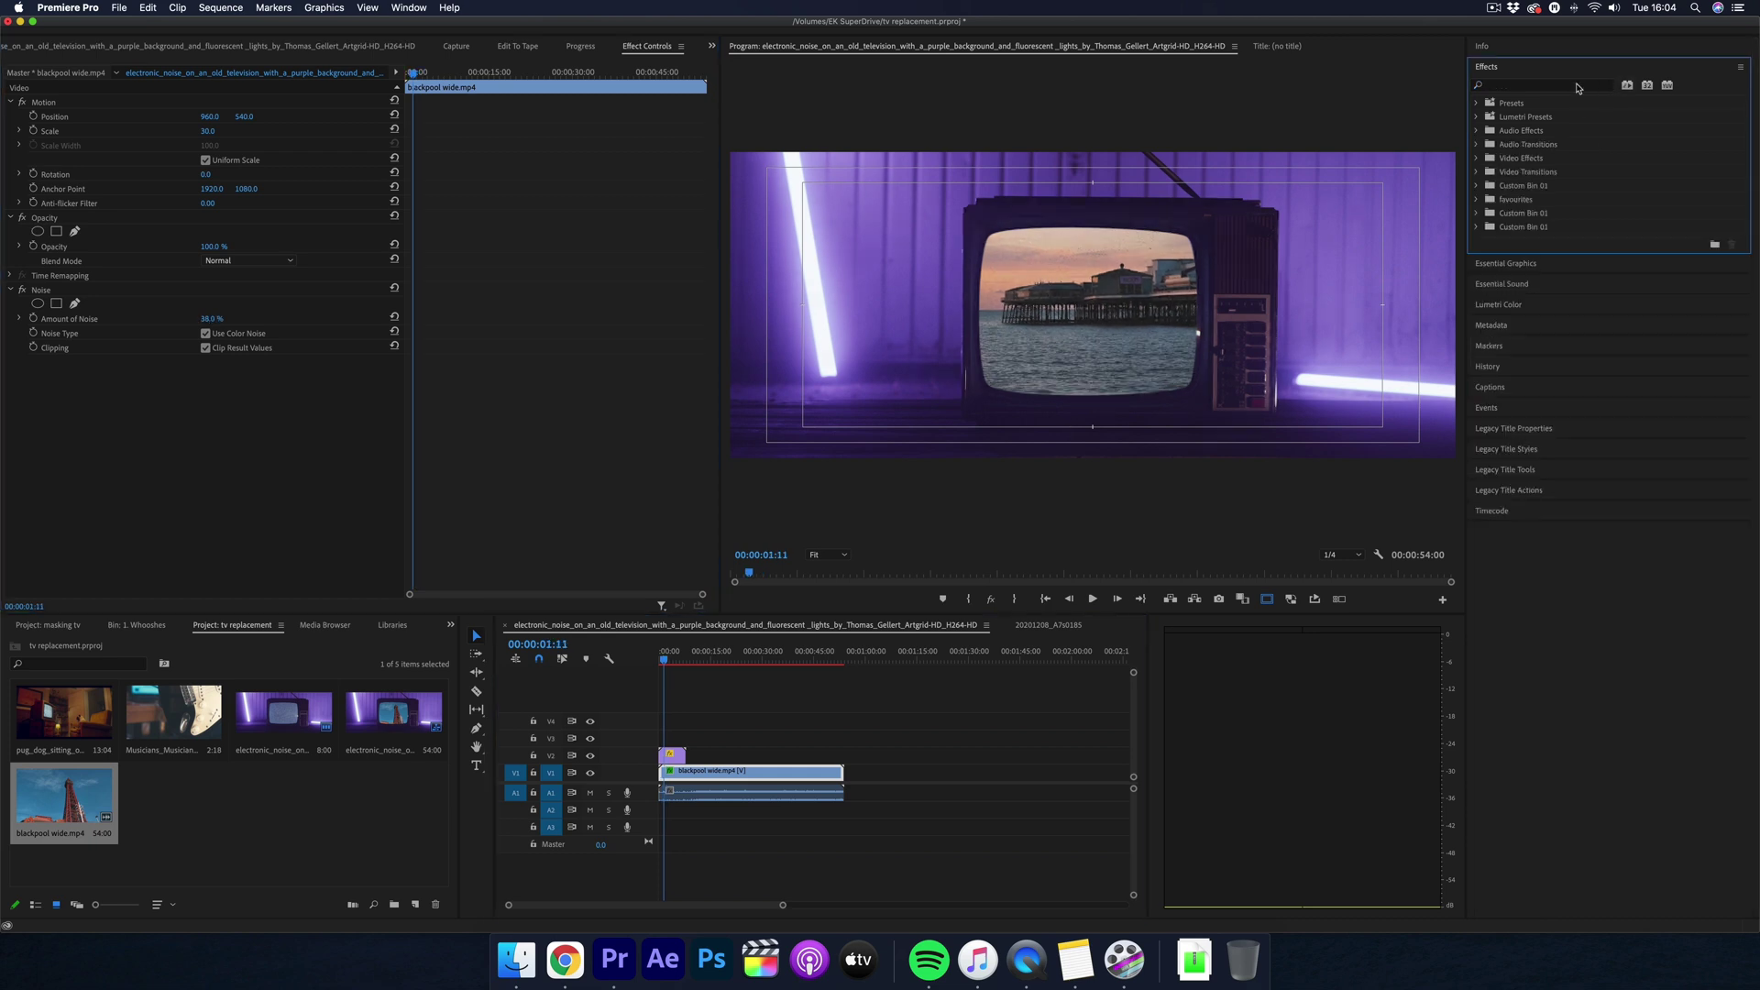
pyautogui.write('arith')
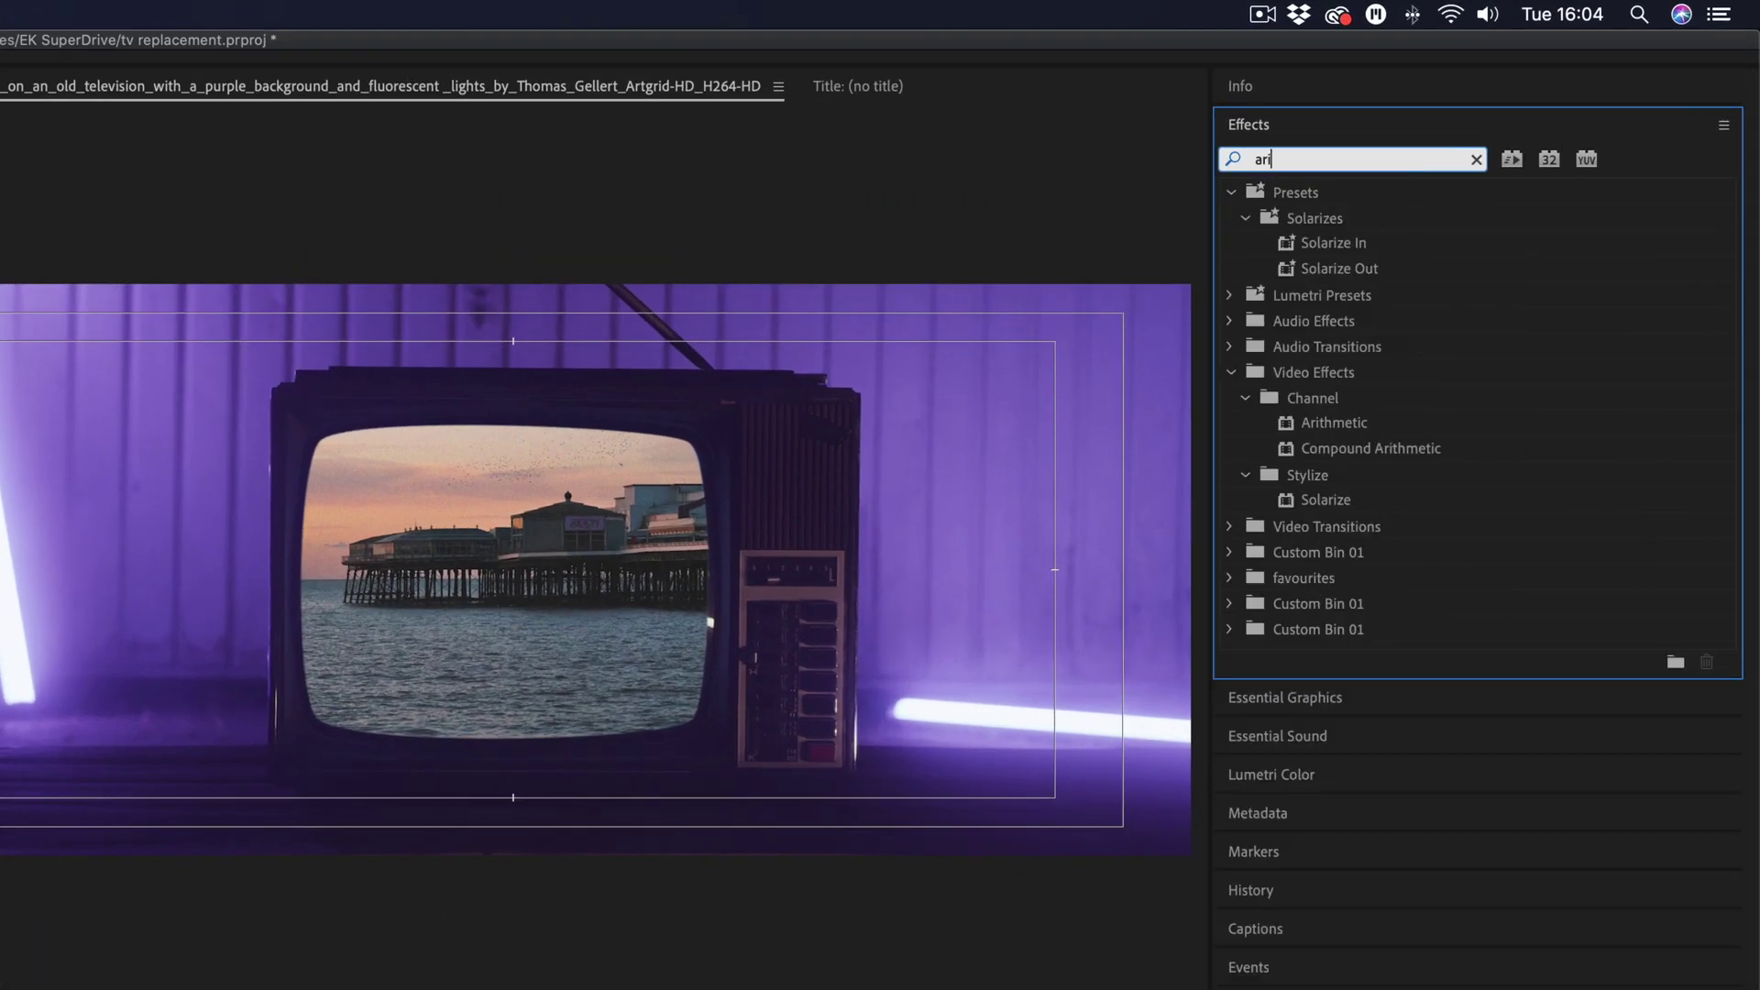
pyautogui.moveTo(1338, 353); pyautogui.dragTo(677, 774)
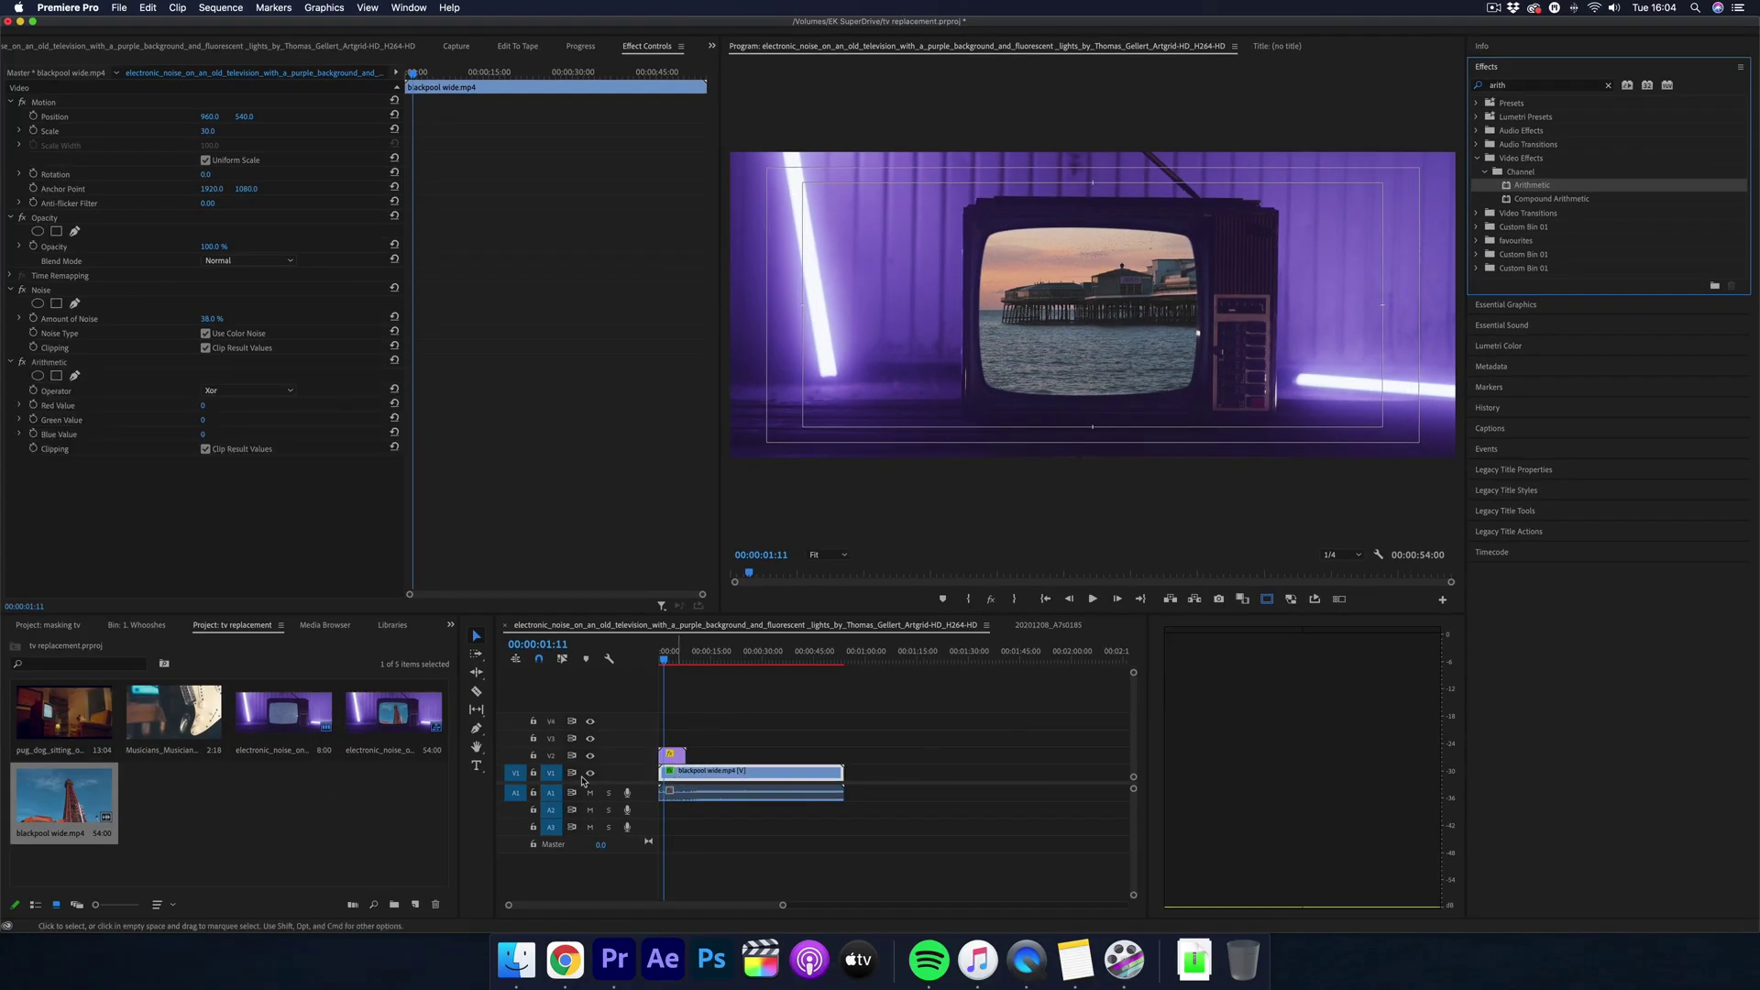
pyautogui.moveTo(203, 407); pyautogui.dragTo(231, 407)
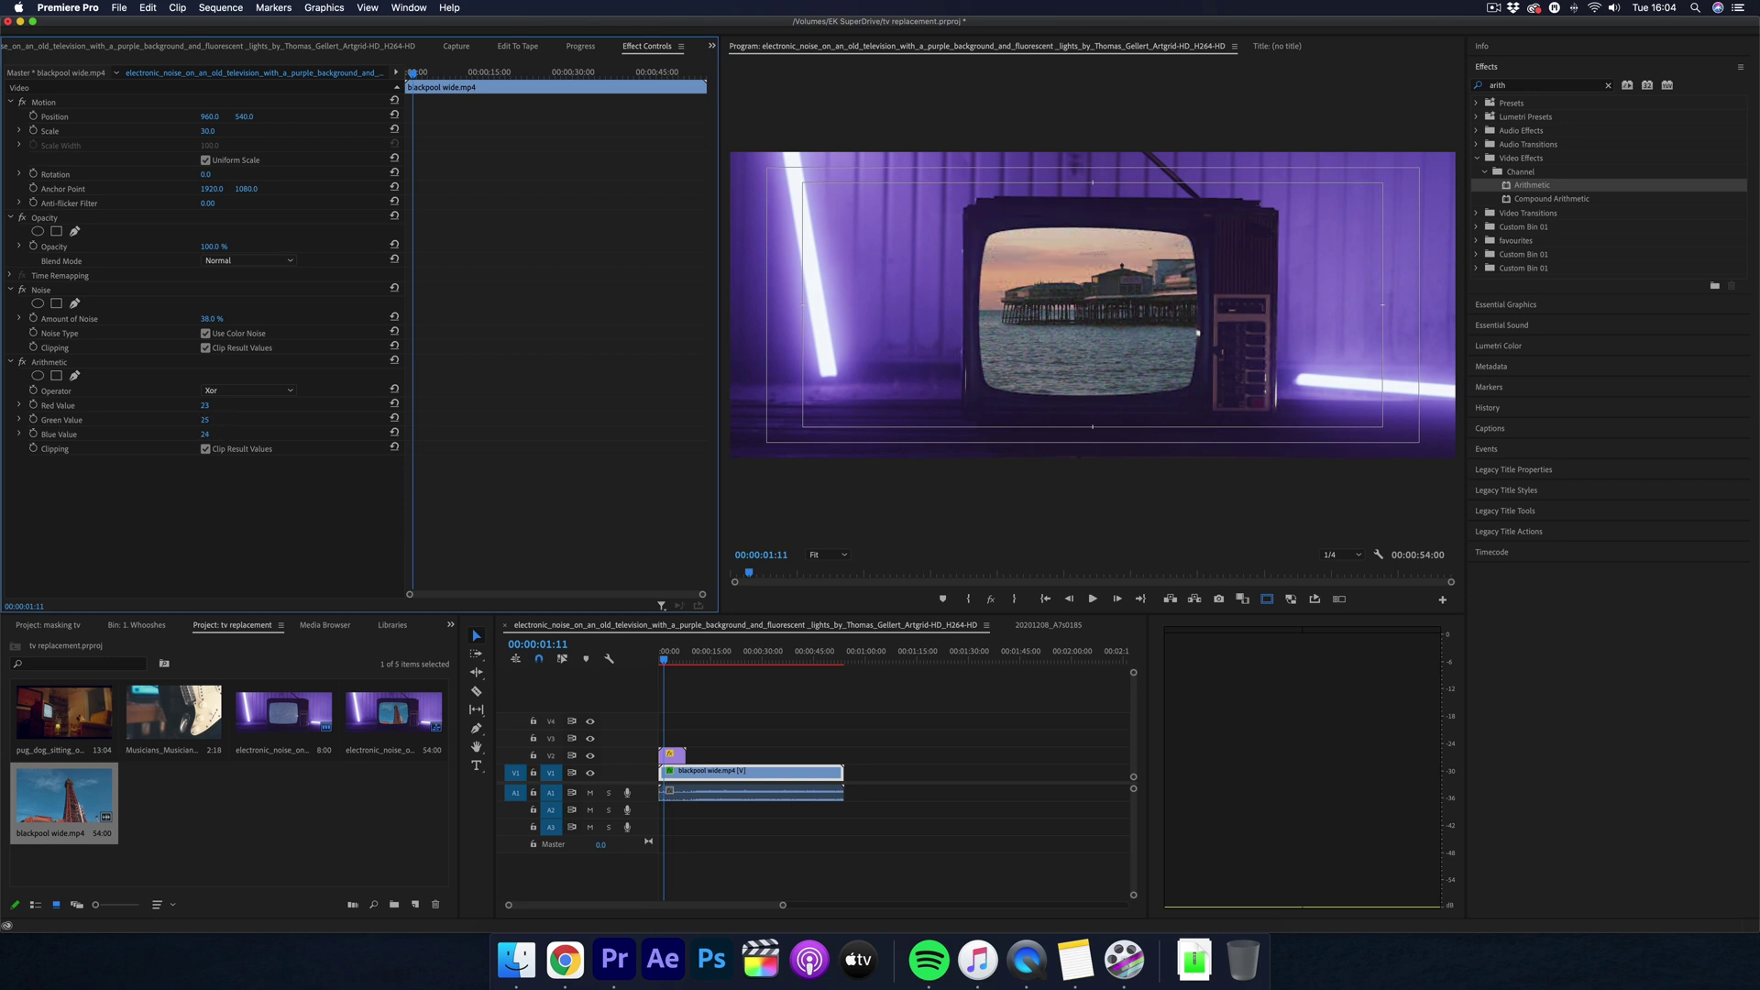
pyautogui.moveTo(204, 420); pyautogui.dragTo(208, 420)
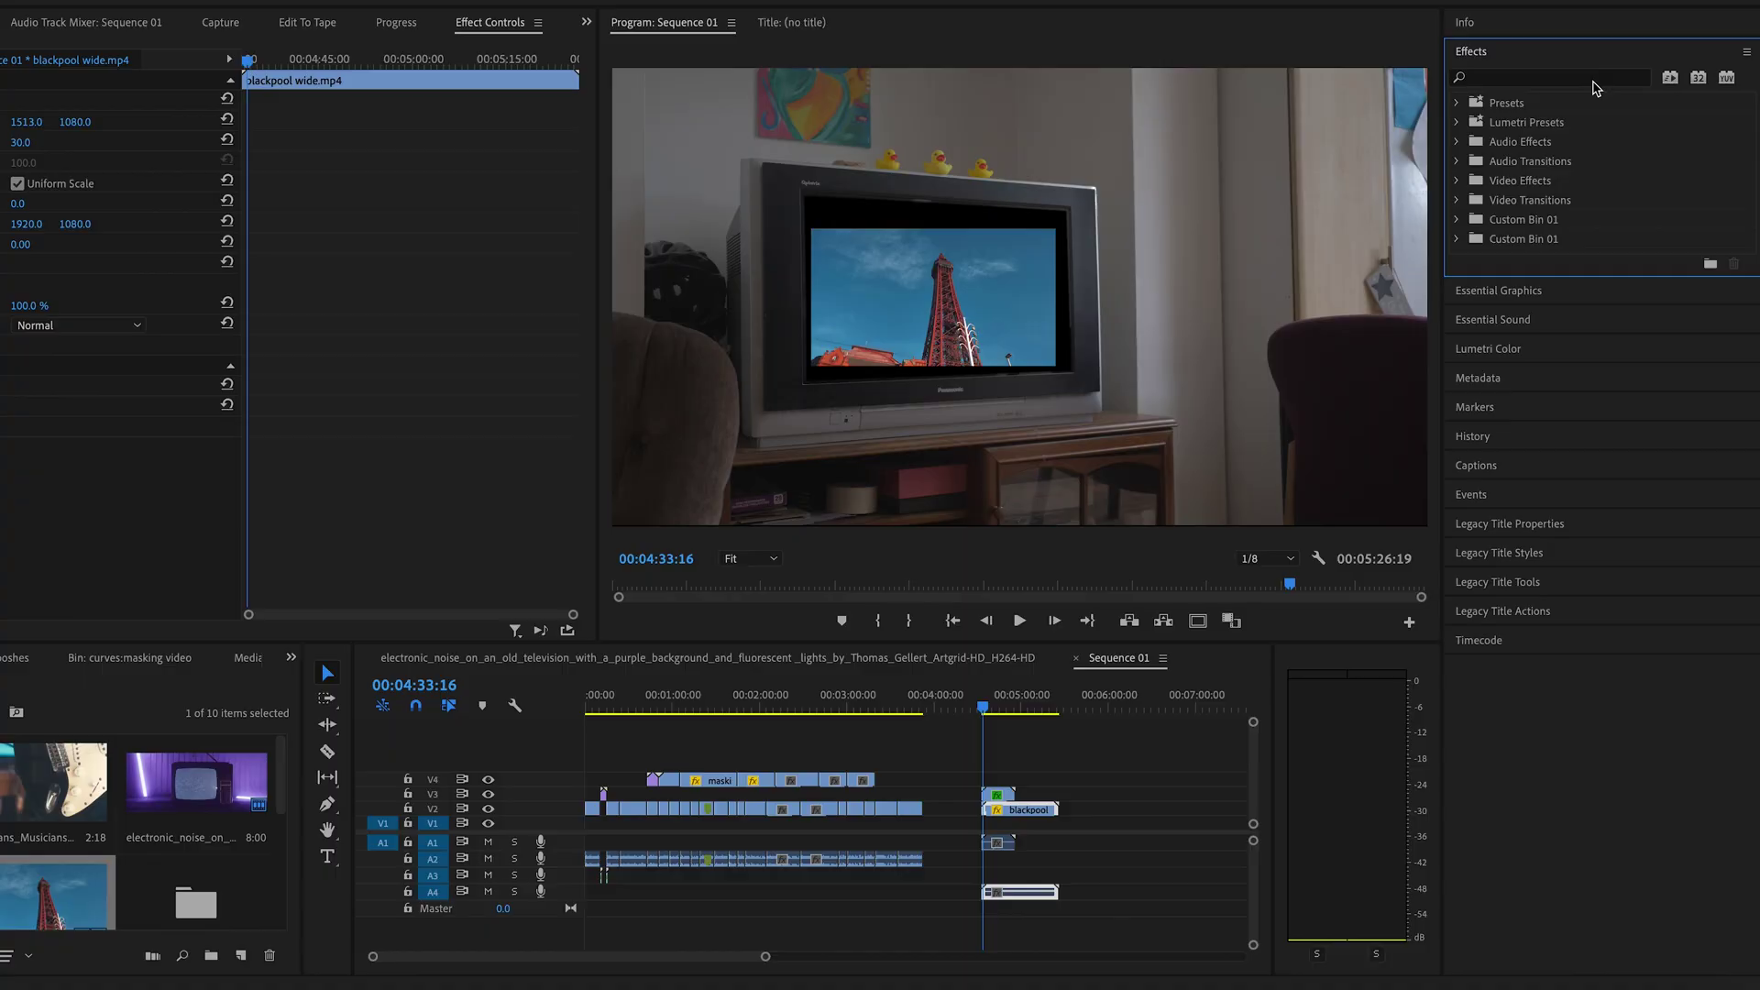
# Apply Basic 3D to the blackpool clip in Sequence 01 with a -10° swivel and position it at 1568, 1061
pyautogui.click(1593, 79)
pyautogui.write('3d')
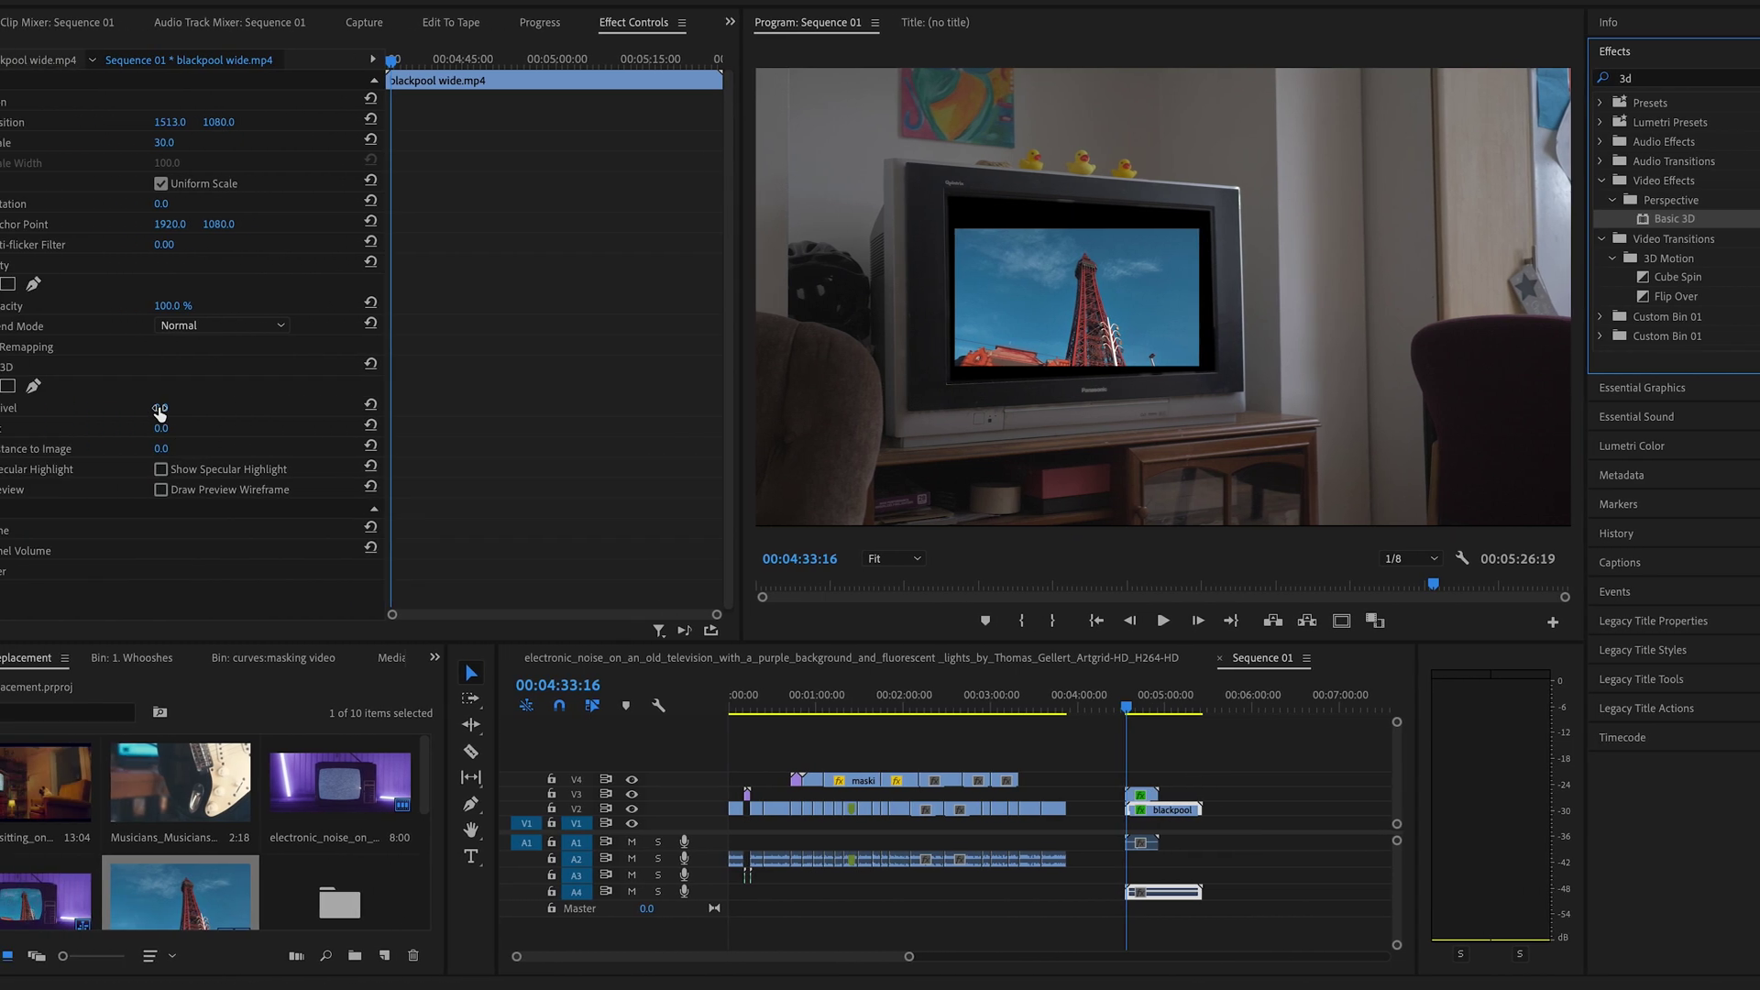
pyautogui.moveTo(161, 409); pyautogui.dragTo(154, 409)
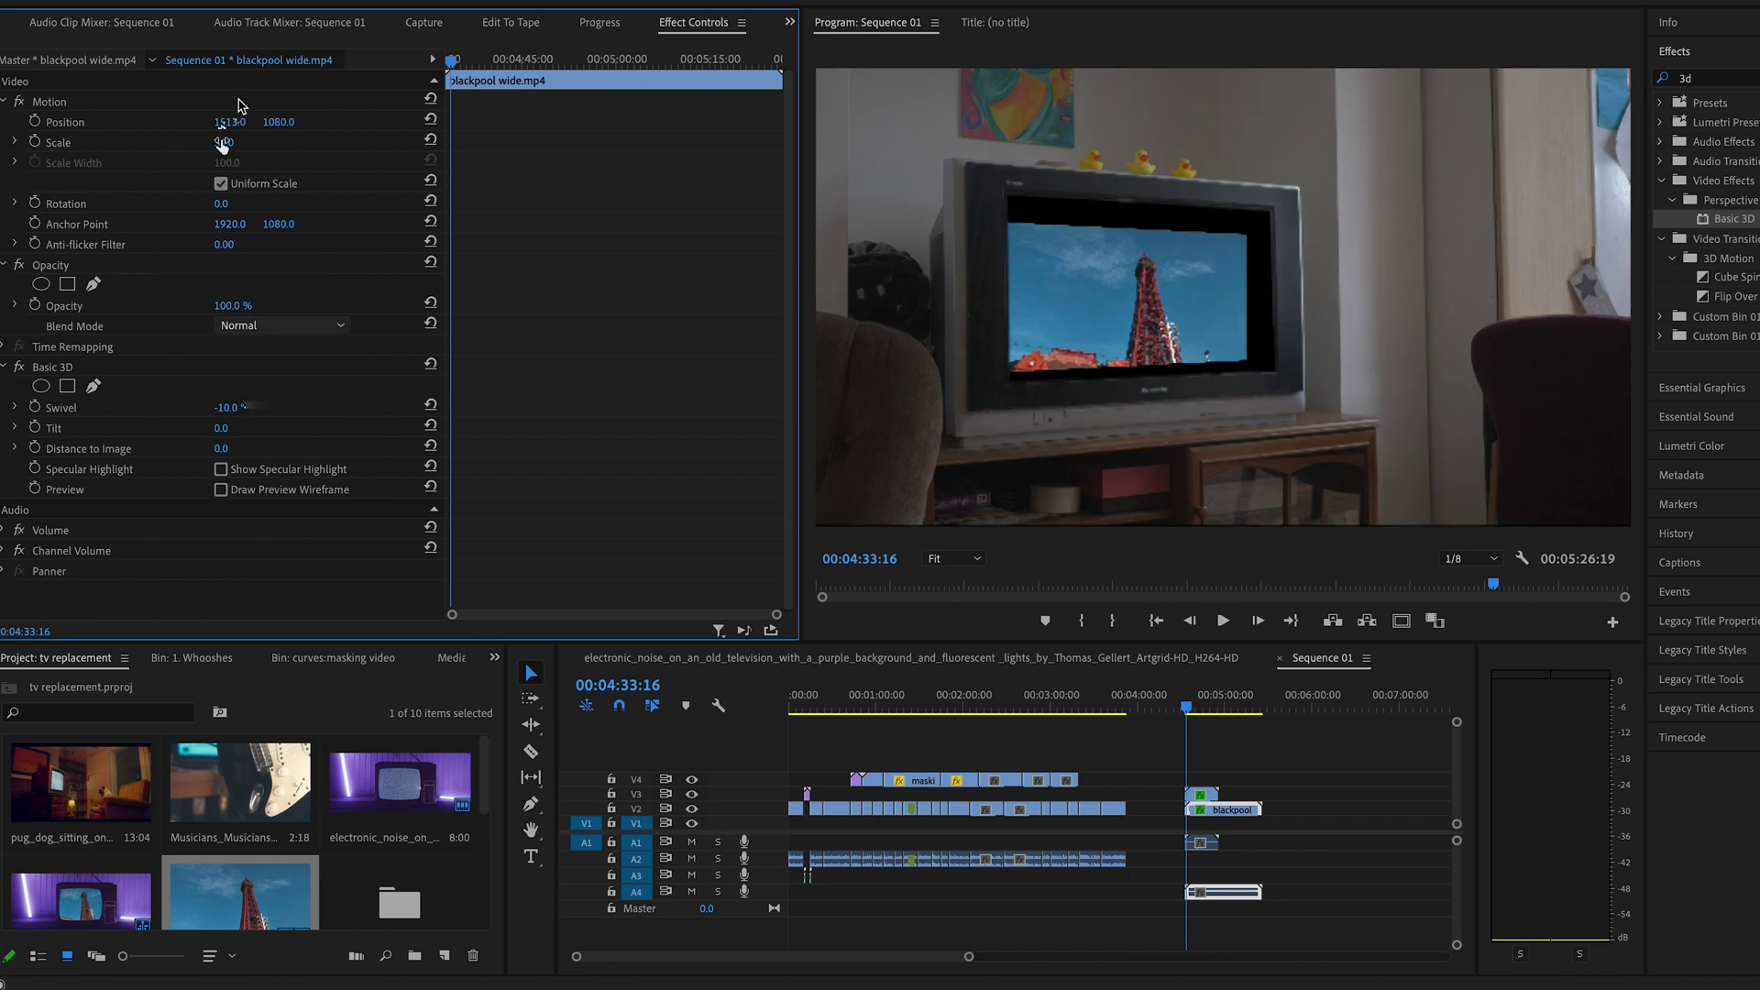
pyautogui.moveTo(229, 122); pyautogui.dragTo(258, 126)
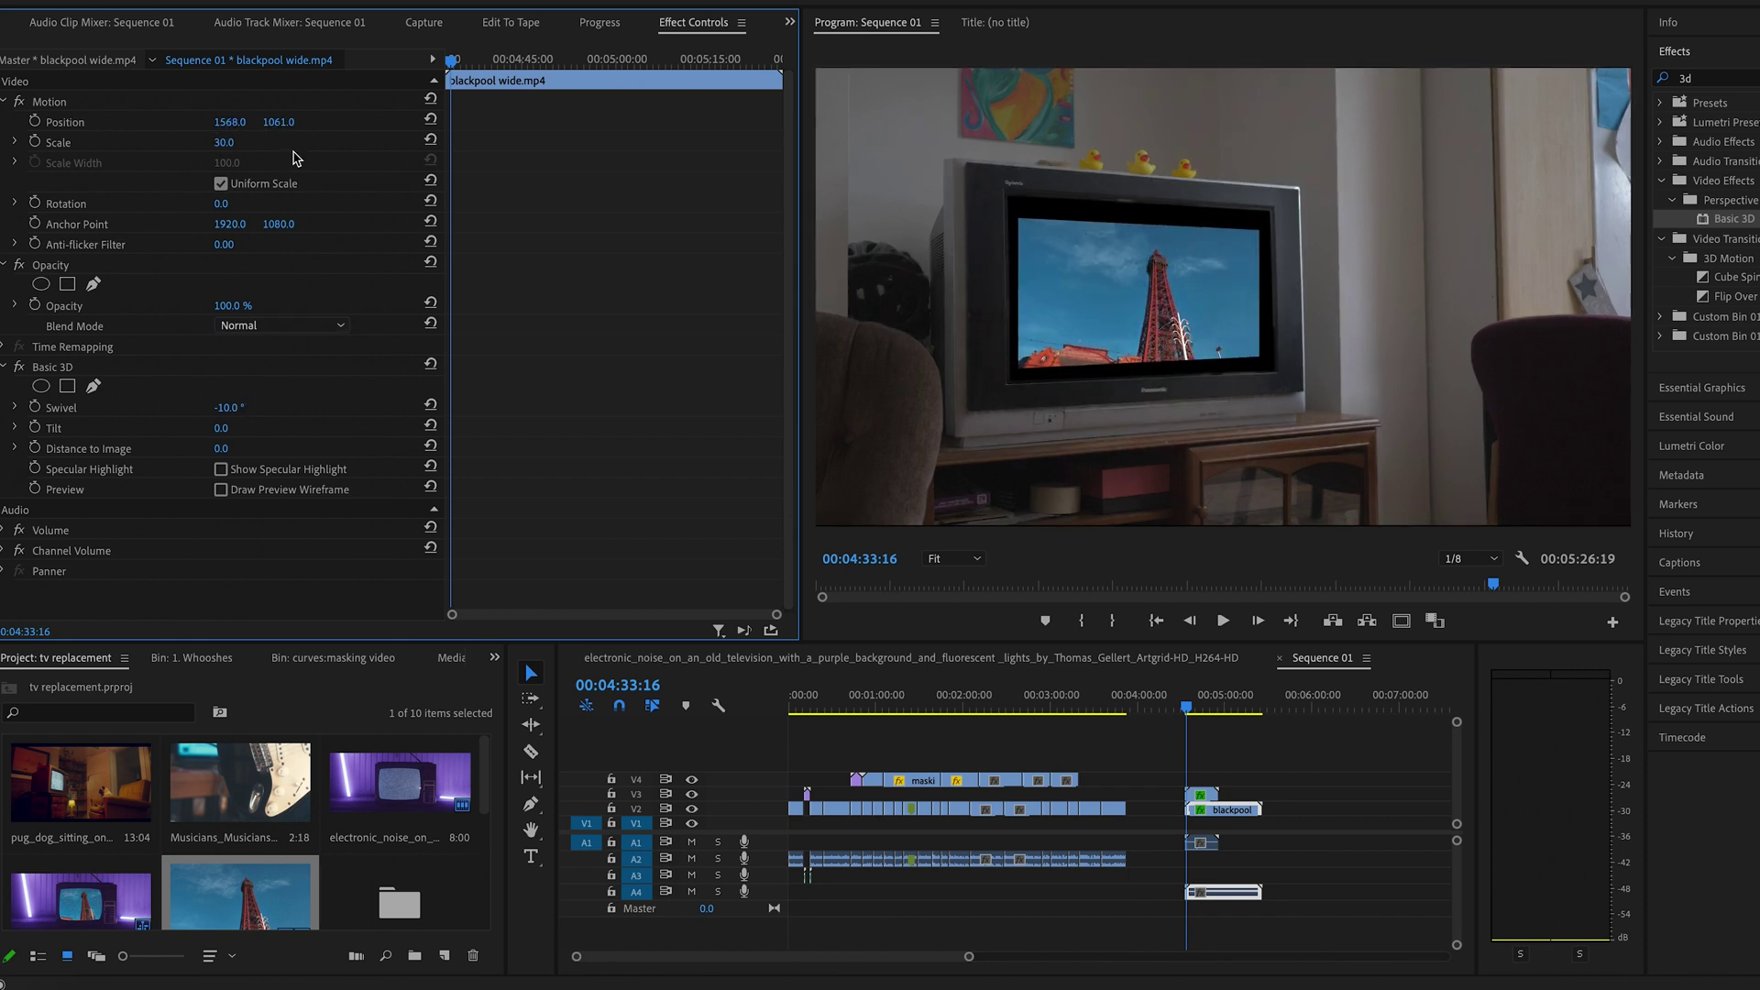